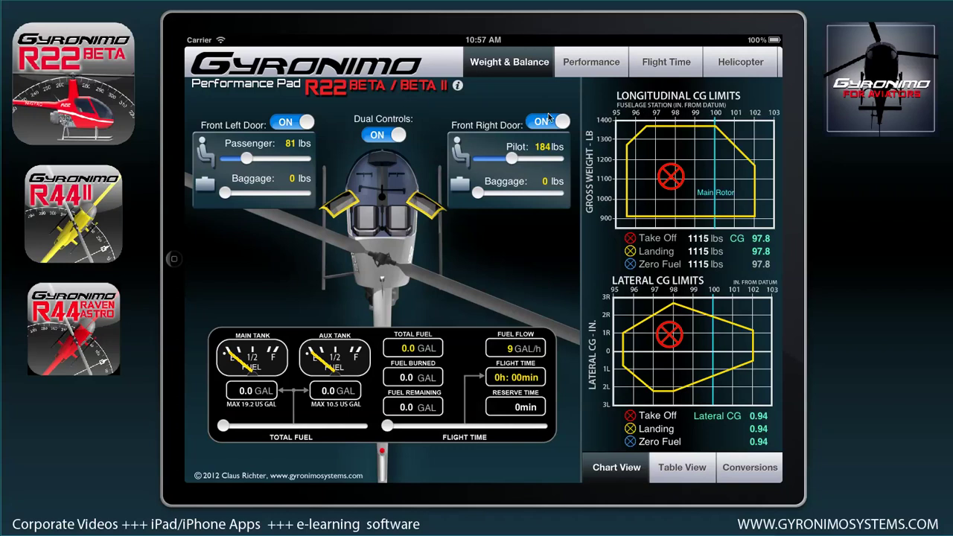
Adjust the flight time calculation to an intended true course of 75° and a wind direction of 56°
click(591, 65)
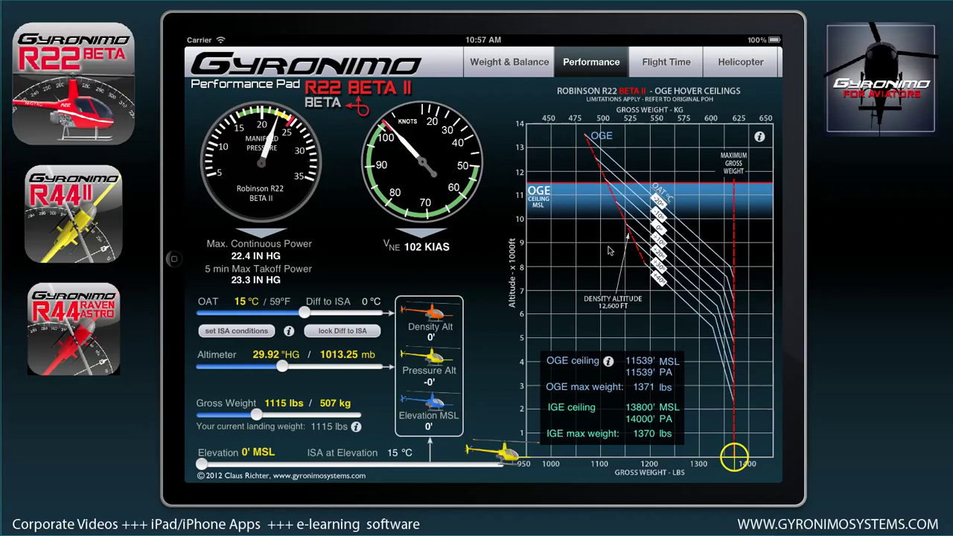
click(667, 63)
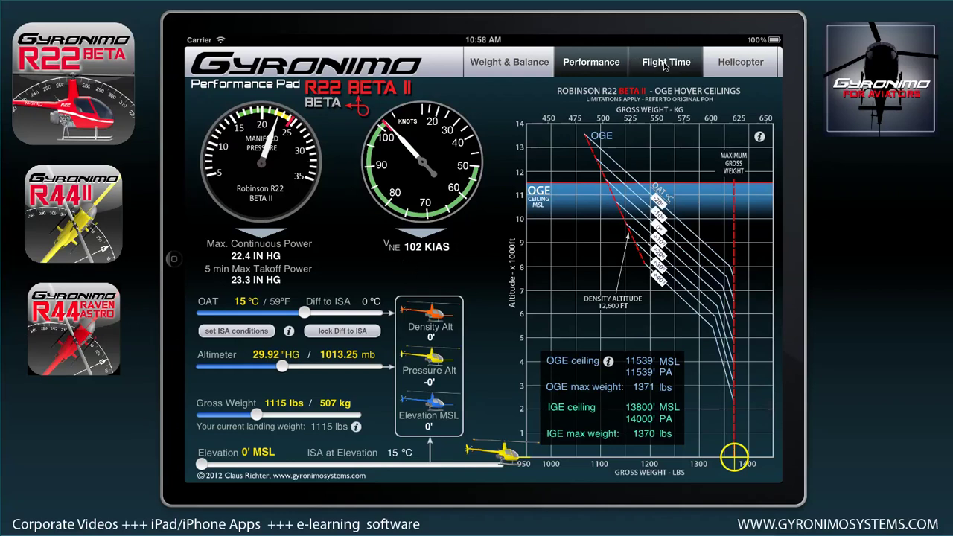
drag(277, 461, 282, 460)
drag(235, 437, 231, 437)
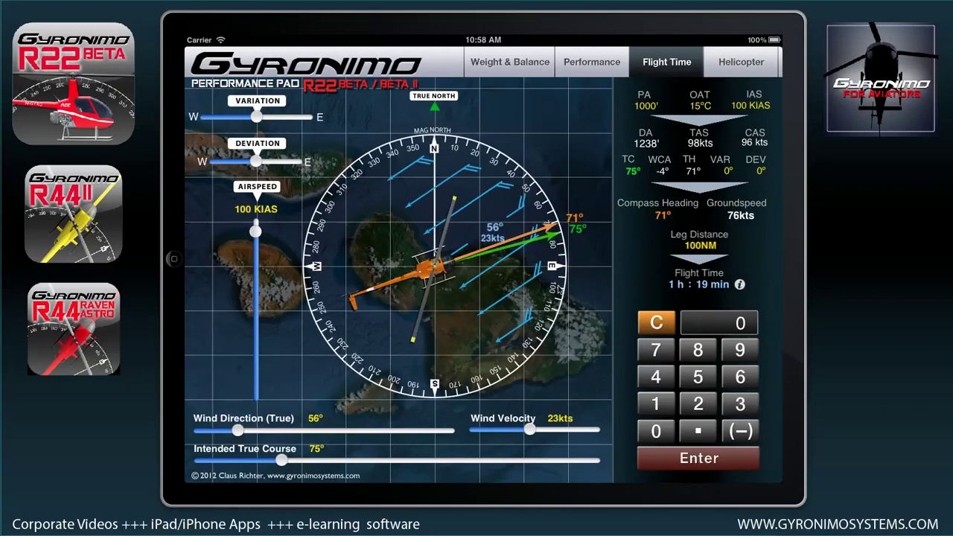
Look through the helicopter reference pages covering helicopter data, airspeeds and limits, definitions, and system options
click(739, 61)
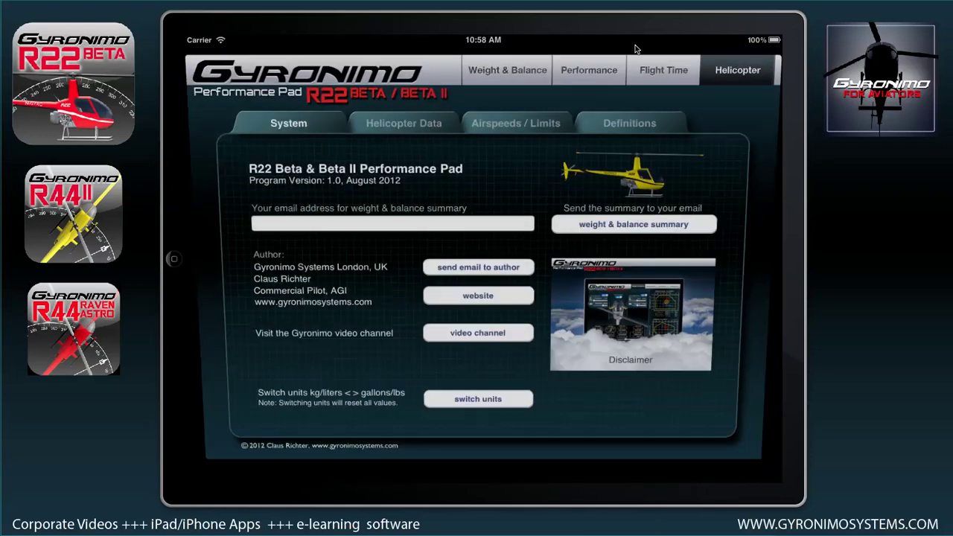
click(412, 122)
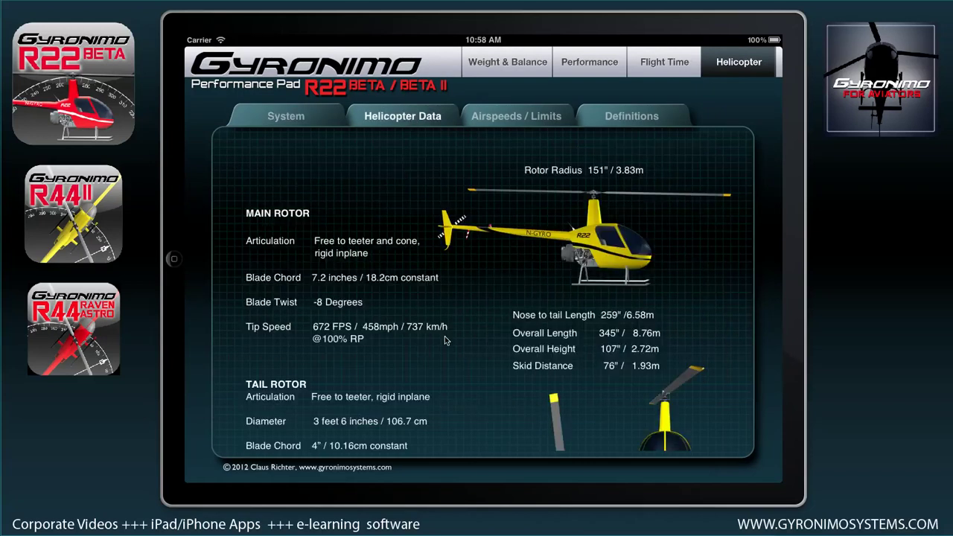
drag(447, 340, 449, 241)
scroll(449, 241, up, 3)
scroll(447, 237, down, 8)
scroll(444, 230, up, 2)
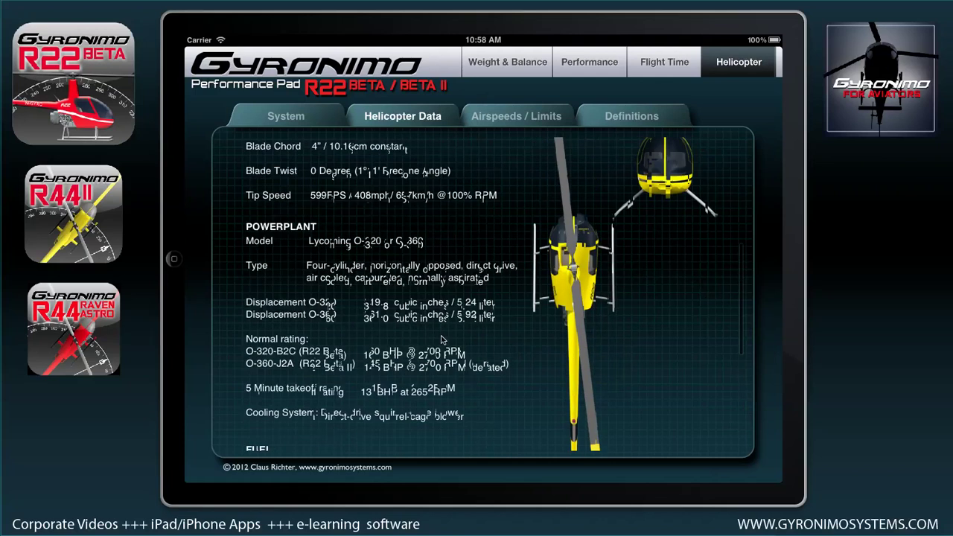
click(511, 120)
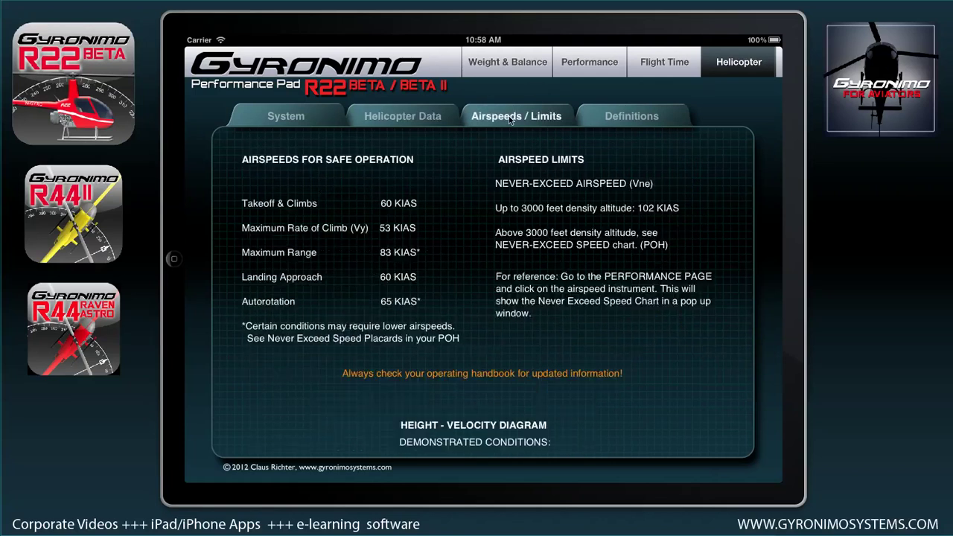
scroll(566, 122, down, 2)
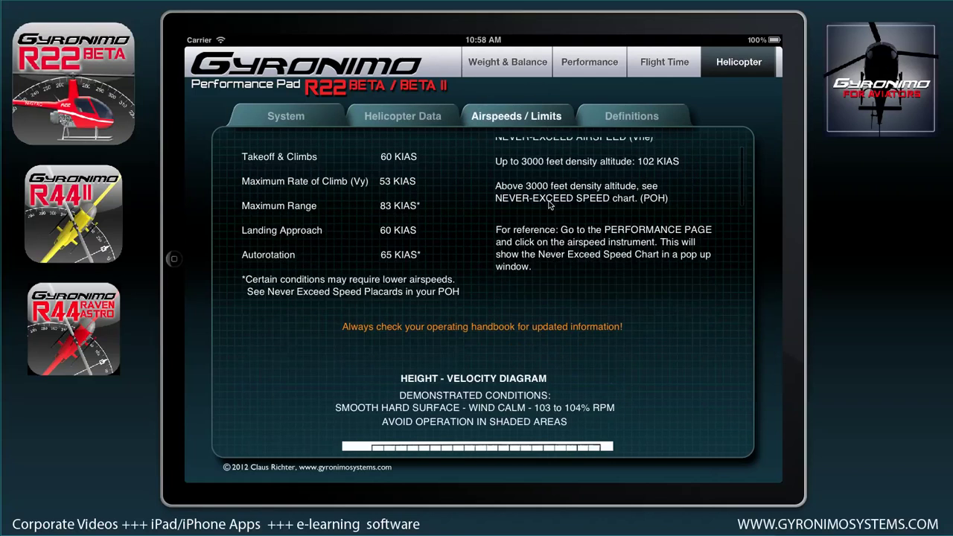
click(612, 122)
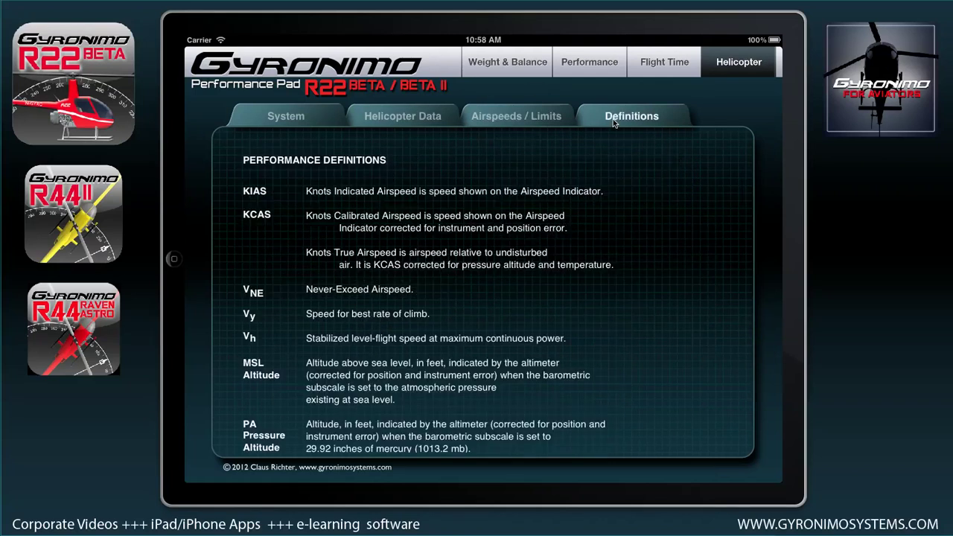
click(310, 118)
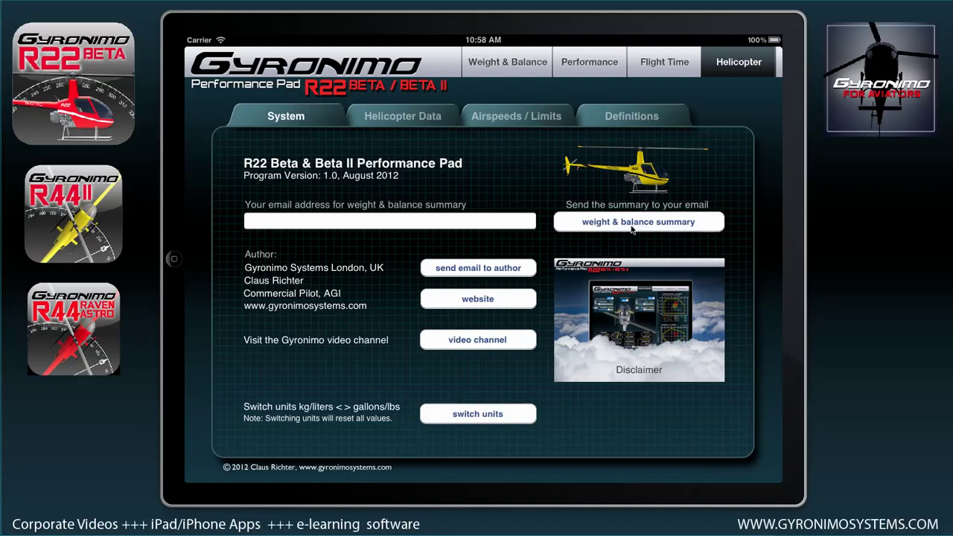
Set the pilot's weight to 190 lbs in the weight and balance calculation
click(481, 67)
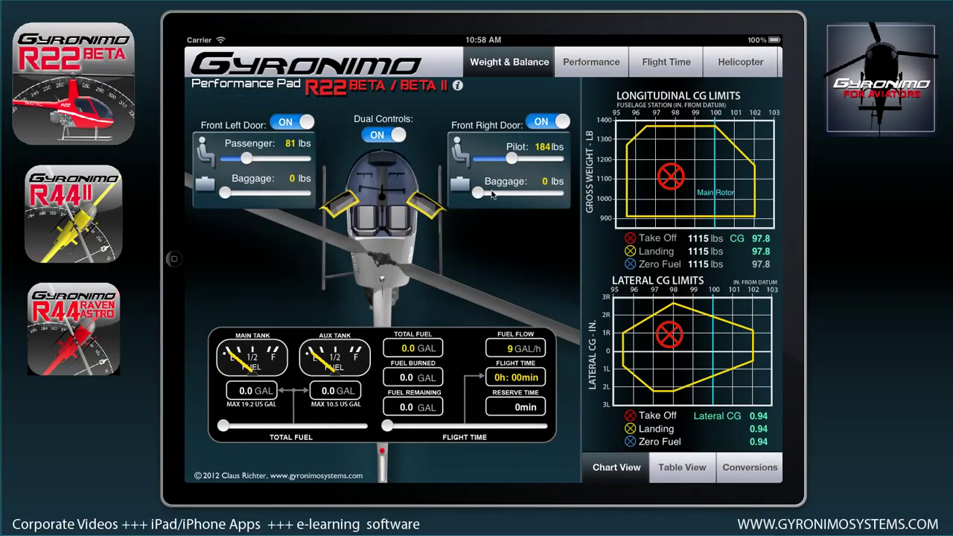
mouse_move(514, 159)
mouse_down()
mouse_move(504, 161)
mouse_move(523, 162)
mouse_move(512, 163)
mouse_up()
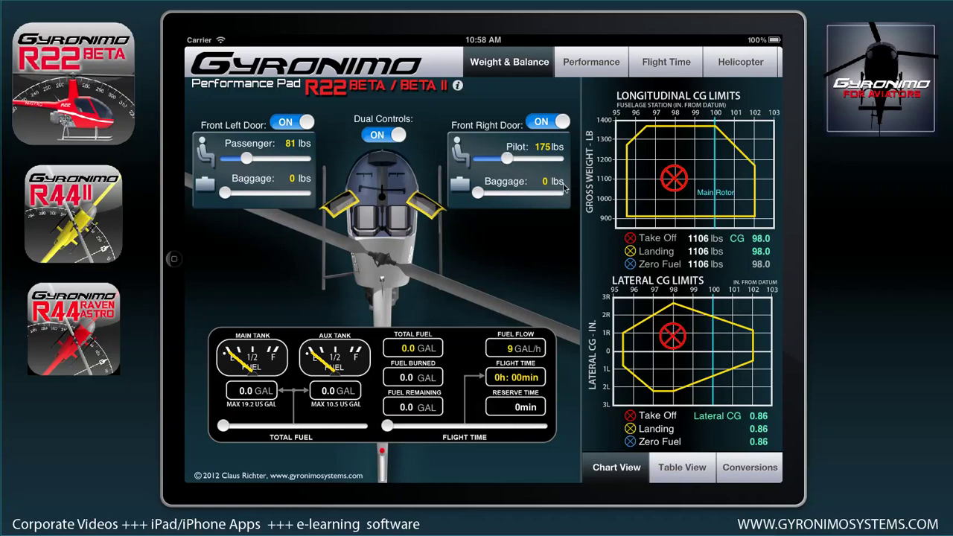
click(543, 149)
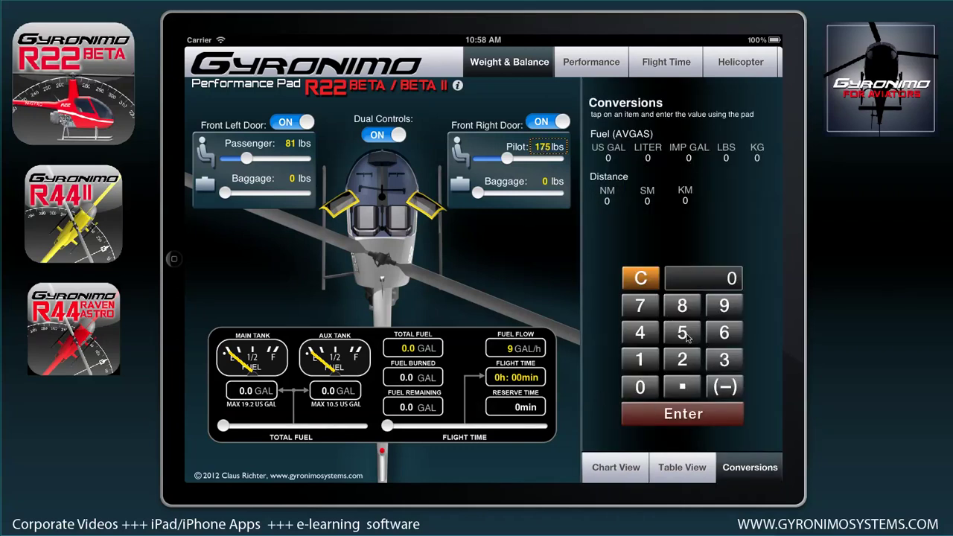
click(645, 362)
click(722, 312)
click(640, 386)
click(646, 414)
click(540, 148)
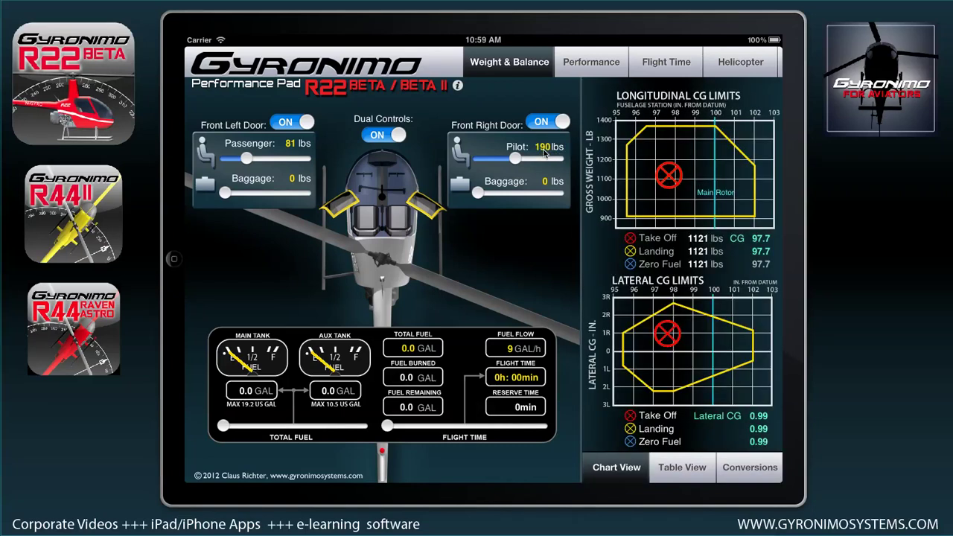
Convert 50 US gallons of AVGAS fuel into the other volume and weight units
click(543, 149)
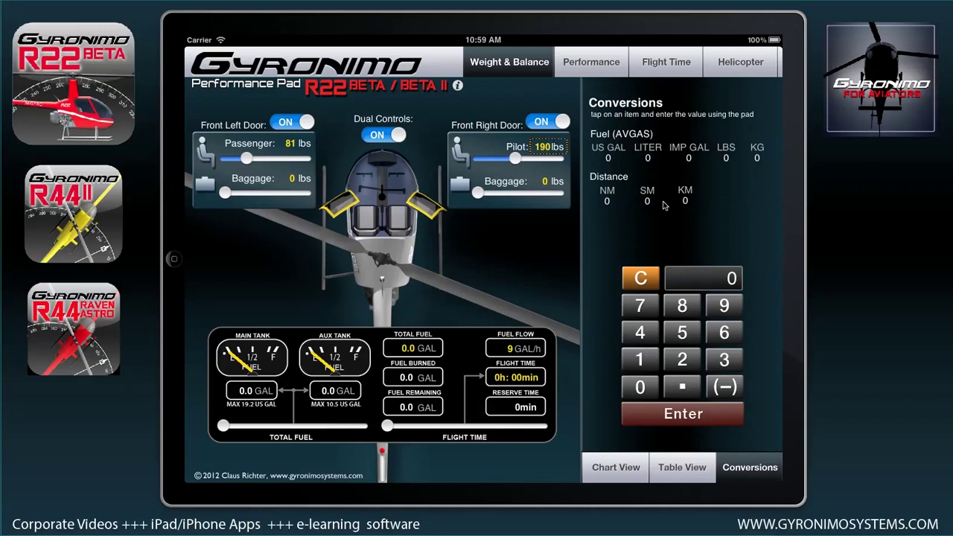
click(606, 155)
click(683, 333)
click(642, 386)
click(656, 413)
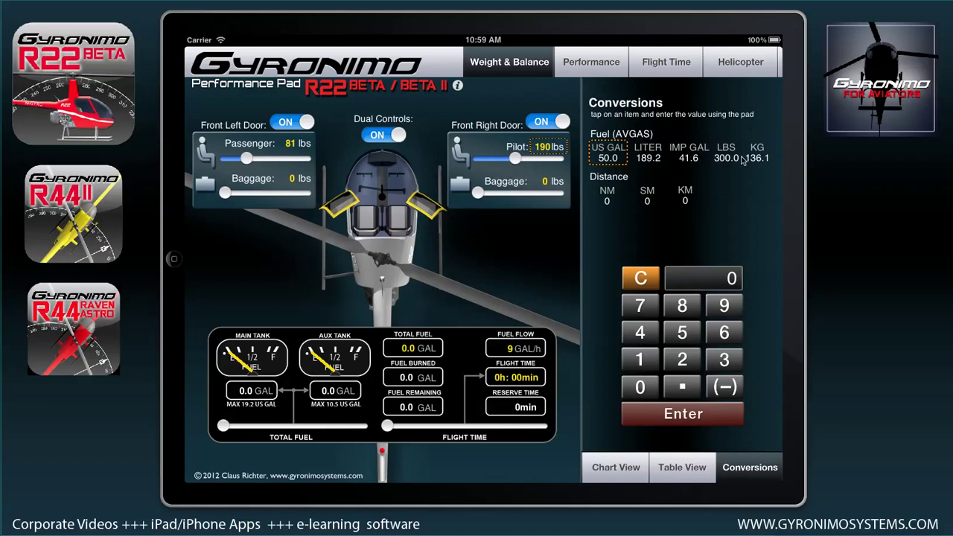
Convert a distance of 10 nautical miles into the other units and return to the CG charts
click(609, 201)
click(646, 365)
click(643, 393)
click(656, 412)
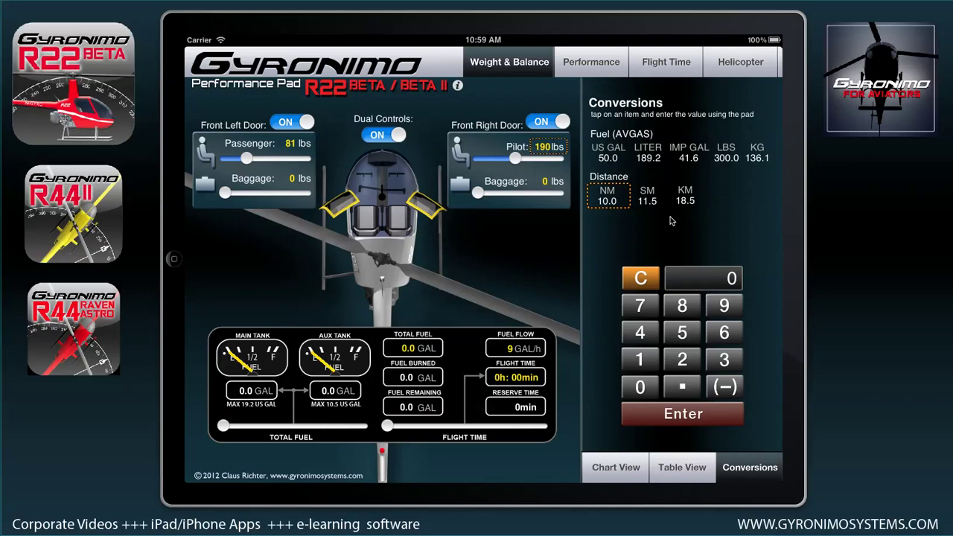
click(546, 150)
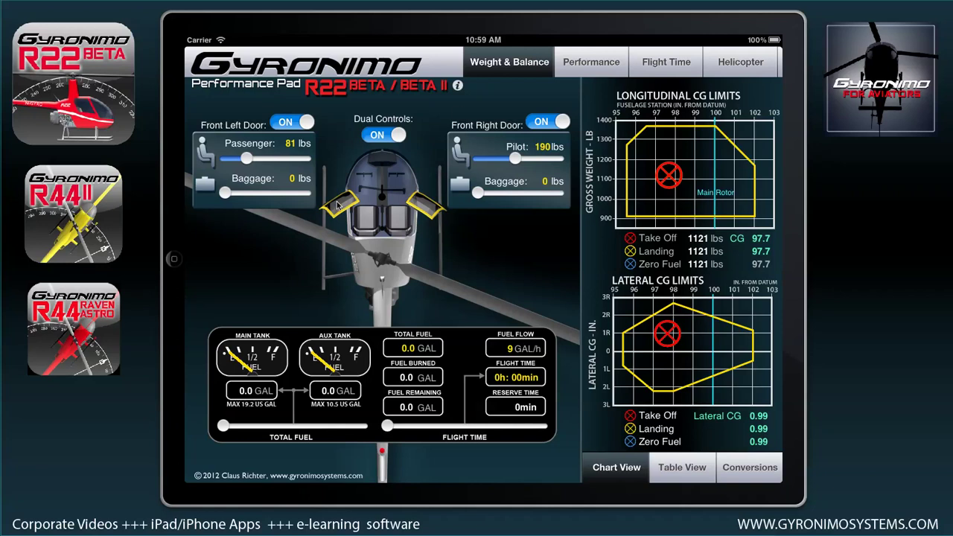
Remove the front left door and dual controls from the loading, and add both back
click(299, 122)
click(383, 136)
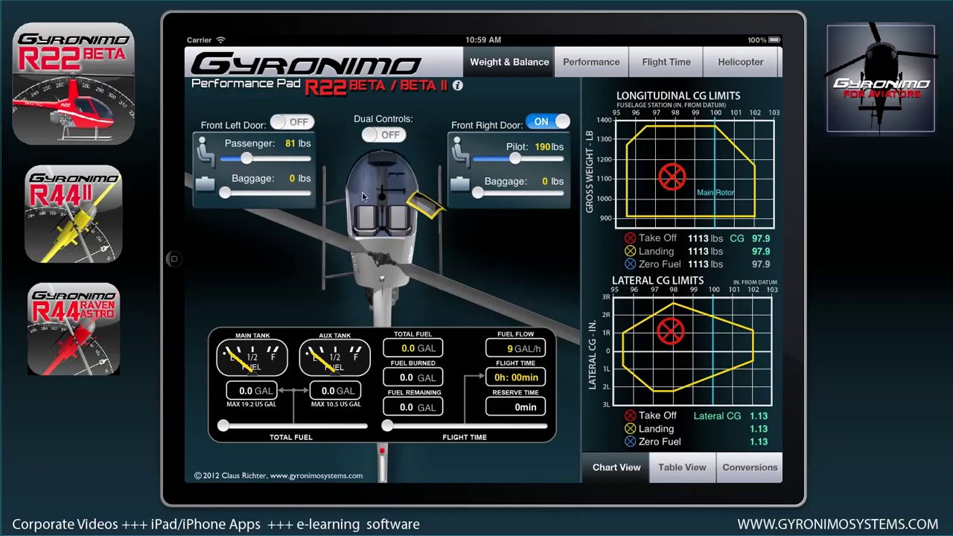
click(384, 137)
click(291, 124)
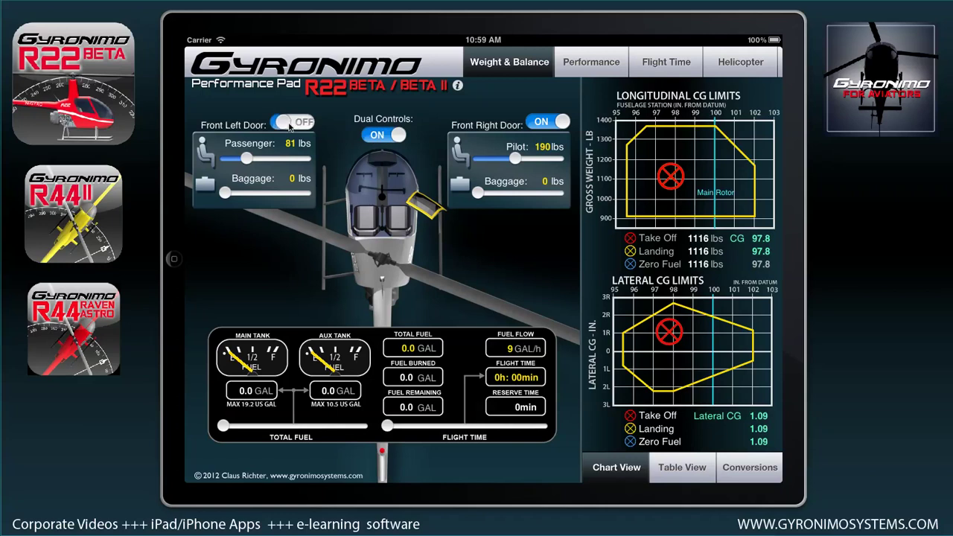
Set the passenger's weight to 90 lbs and the total fuel to 19.5 gallons
drag(247, 160, 251, 163)
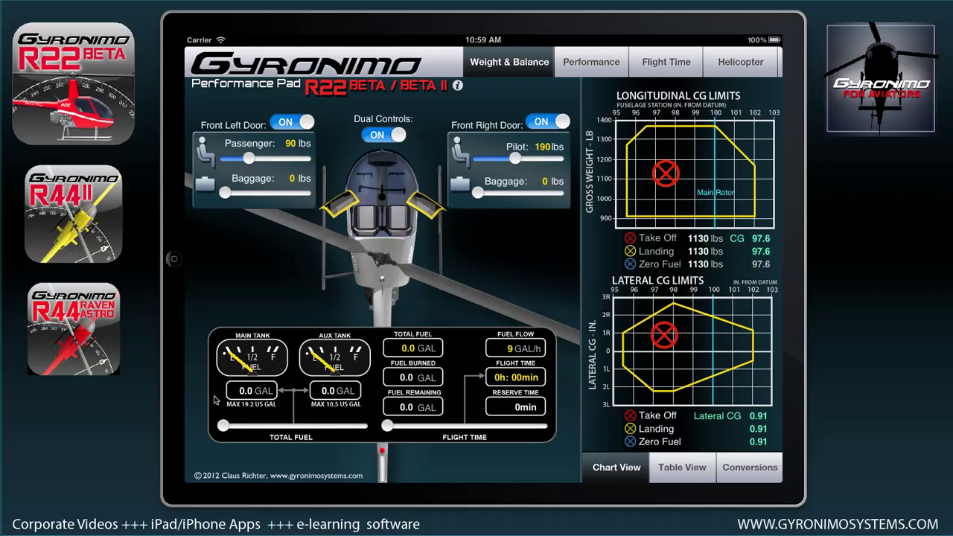
drag(223, 426, 240, 426)
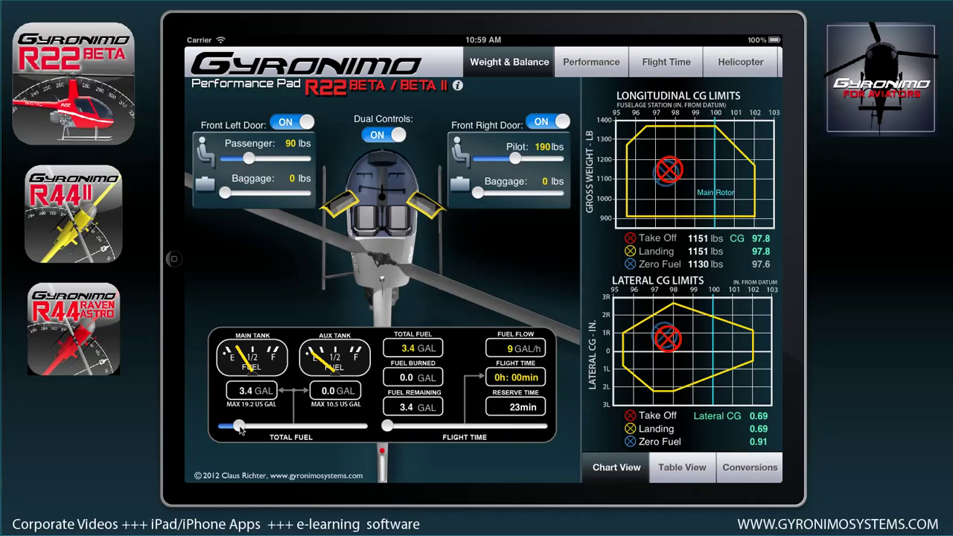
drag(239, 430, 316, 432)
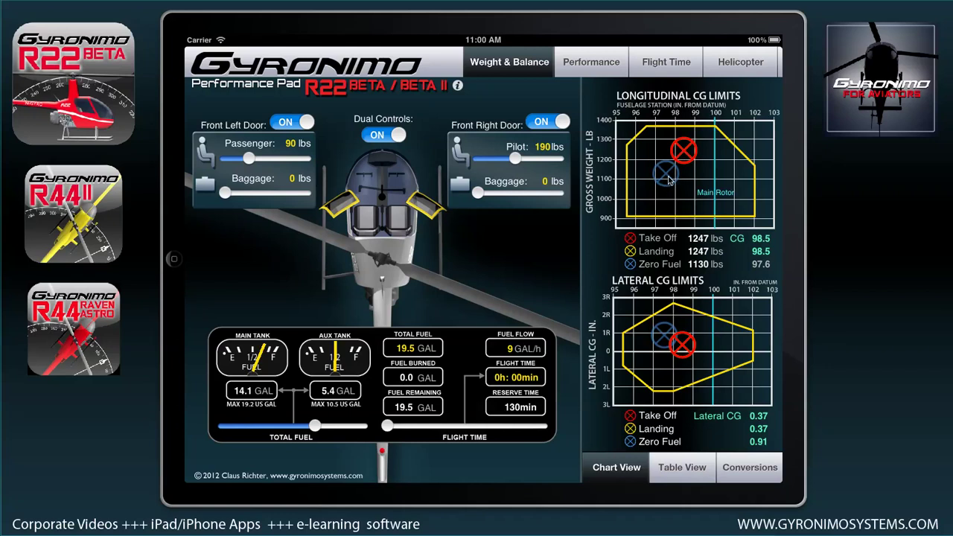
Set the flight time to 1h 20min and raise the passenger's weight to 138 lbs
drag(387, 426, 440, 431)
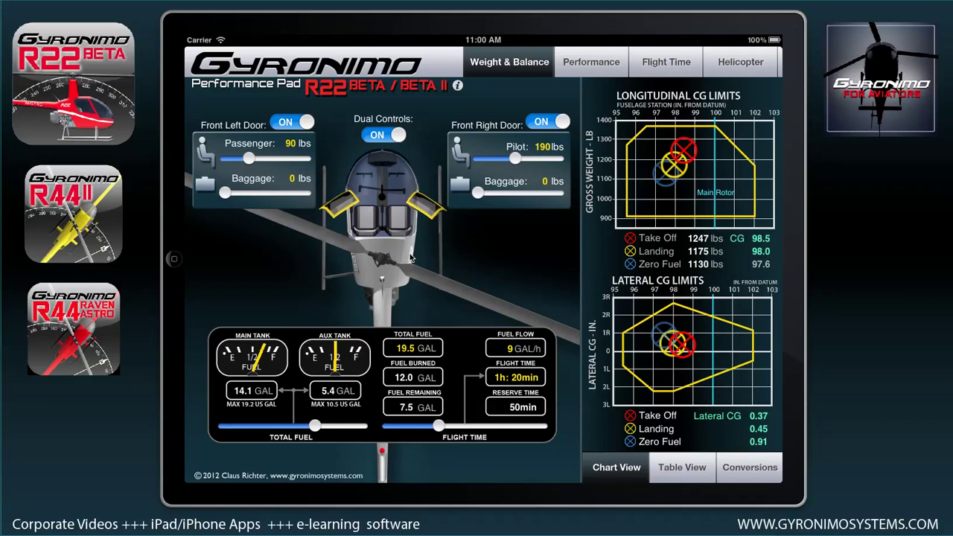
mouse_move(250, 162)
mouse_down()
mouse_move(282, 164)
mouse_move(267, 165)
mouse_up()
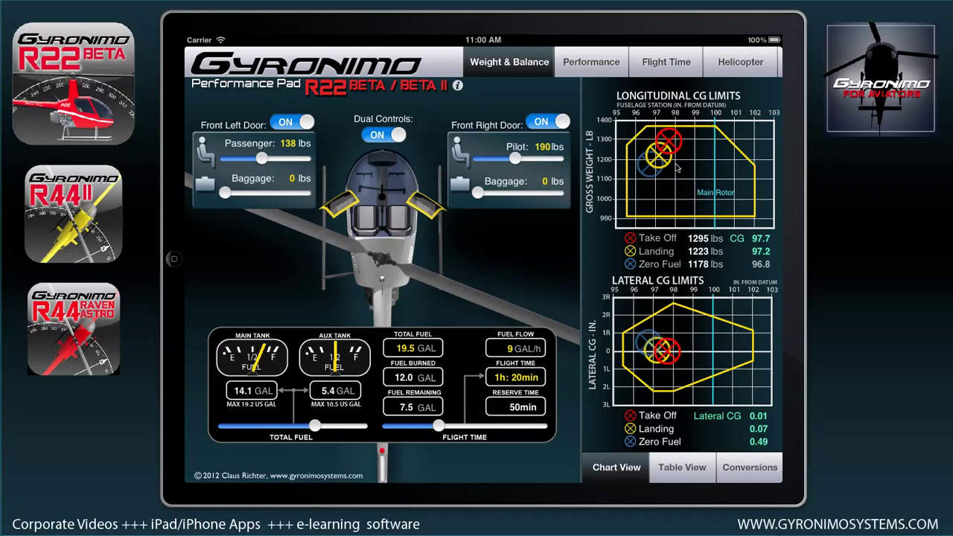
Set the pilot's weight to 192 lbs and check the longitudinal and lateral CG calculation tables before returning to the charts
click(678, 481)
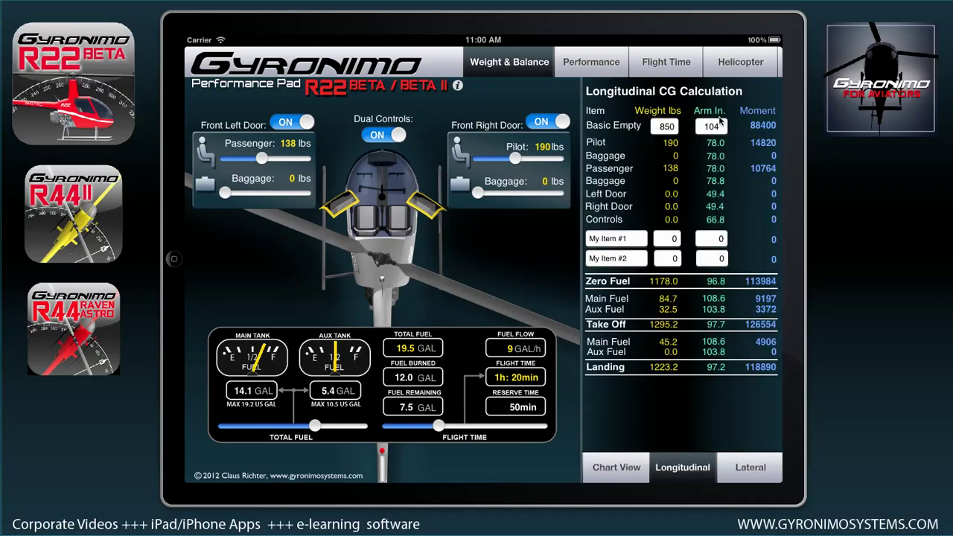
click(609, 475)
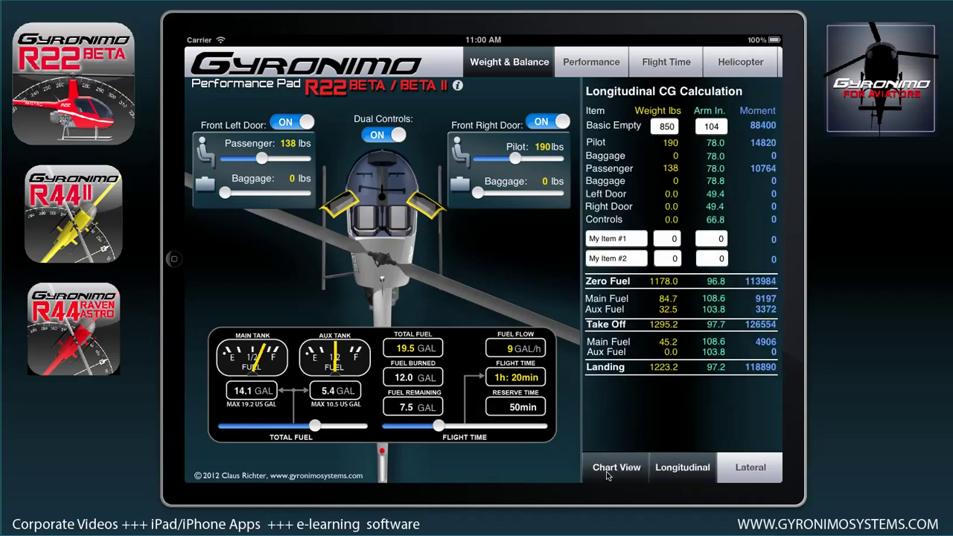
click(675, 470)
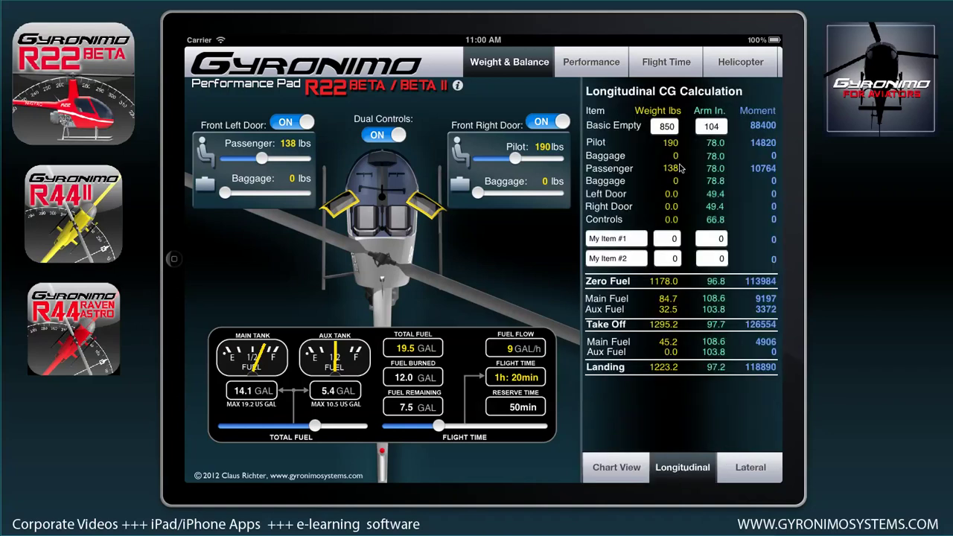
mouse_move(515, 159)
mouse_down()
mouse_move(505, 159)
mouse_move(517, 164)
mouse_up()
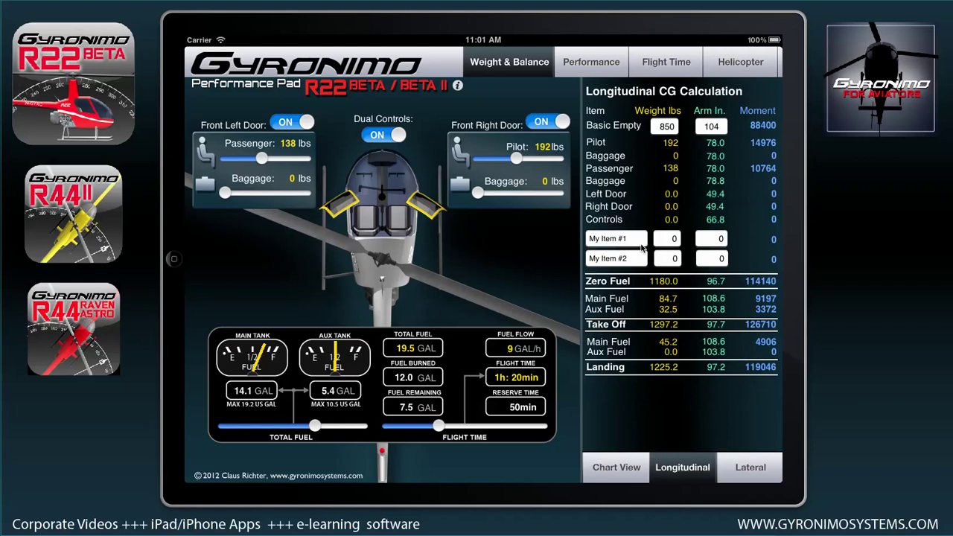
click(751, 476)
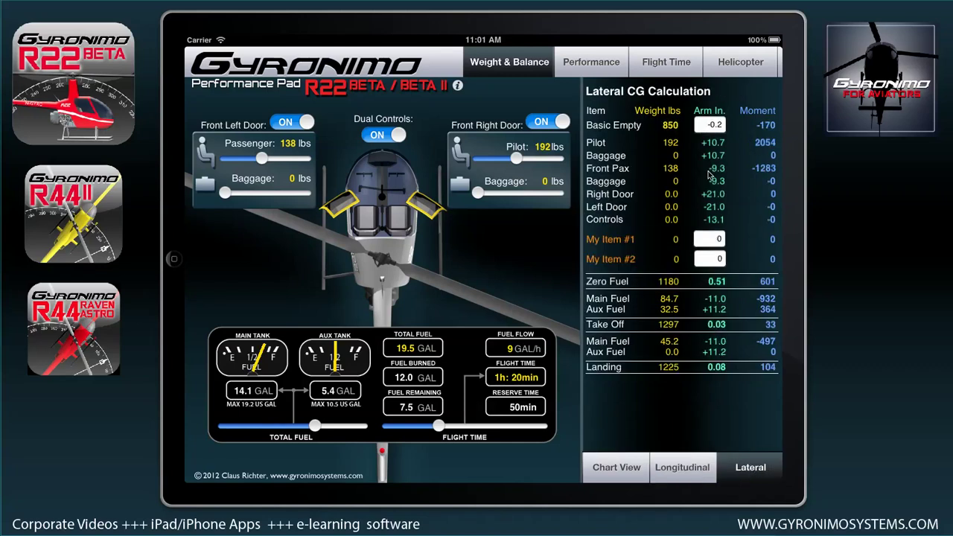
click(617, 474)
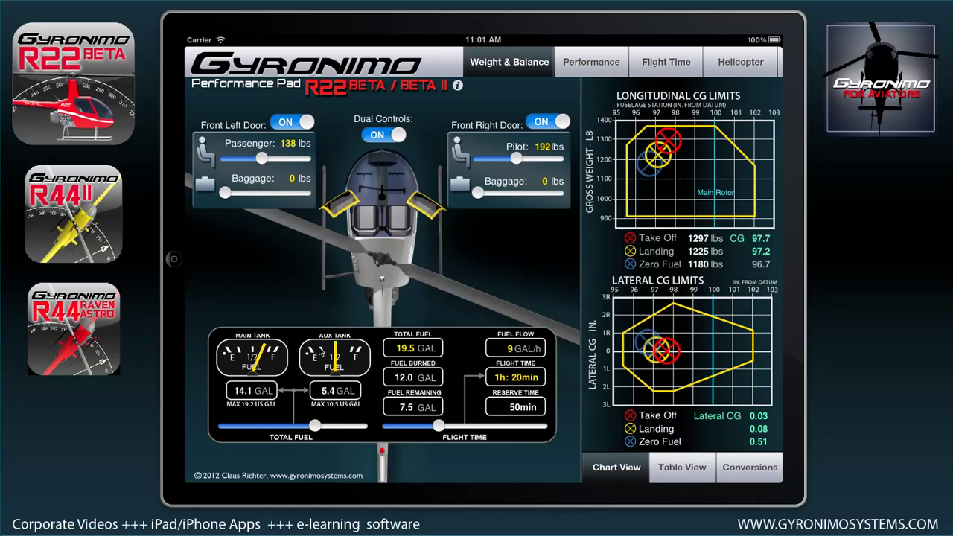
Rework the loading to a 111 lbs passenger and 16.9 gallons of total fuel, with a 40-minute flight time
drag(315, 426, 318, 426)
drag(261, 159, 287, 159)
drag(317, 426, 332, 426)
drag(429, 438, 454, 428)
drag(333, 427, 302, 427)
drag(287, 159, 255, 159)
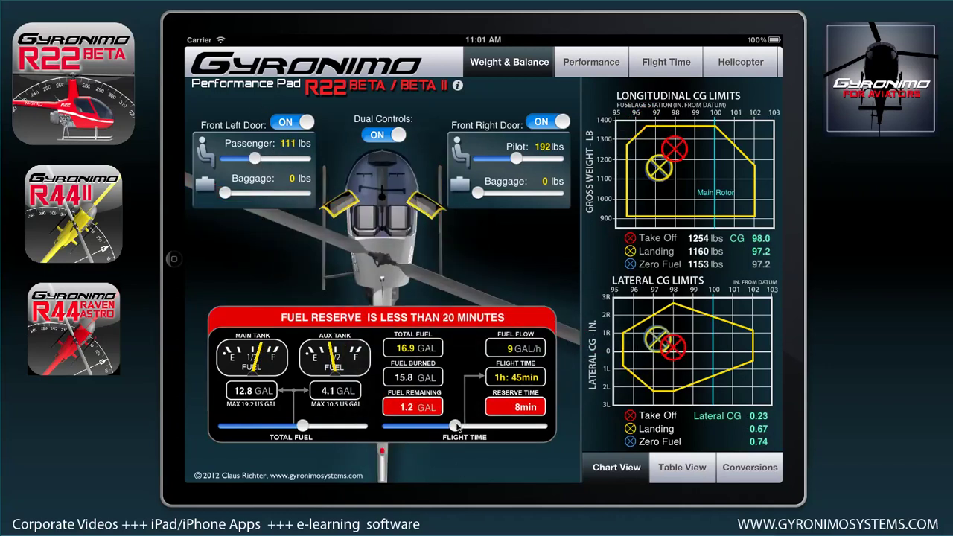
drag(460, 427, 412, 427)
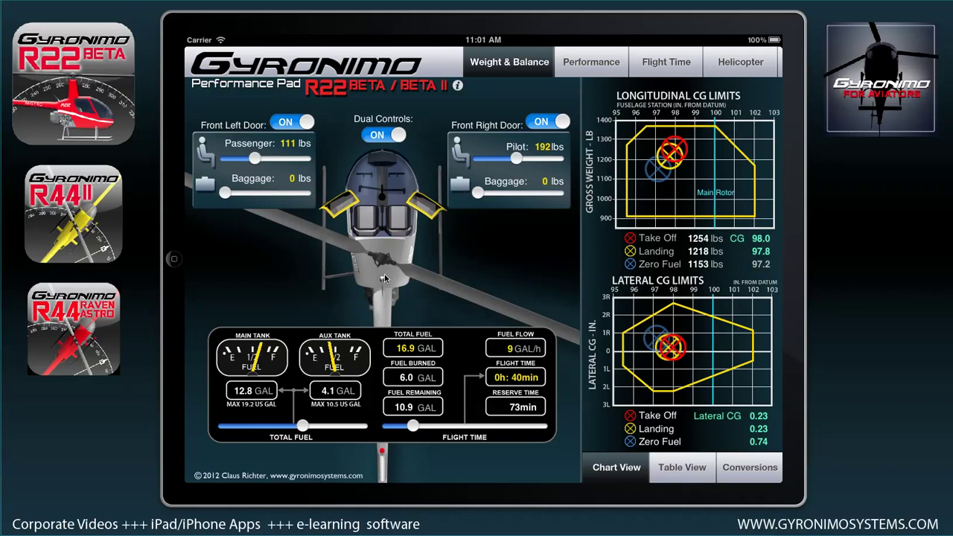
On the performance page, toggle the R22 model to Beta and back to Beta II, and show the IGE hover ceiling chart
click(596, 67)
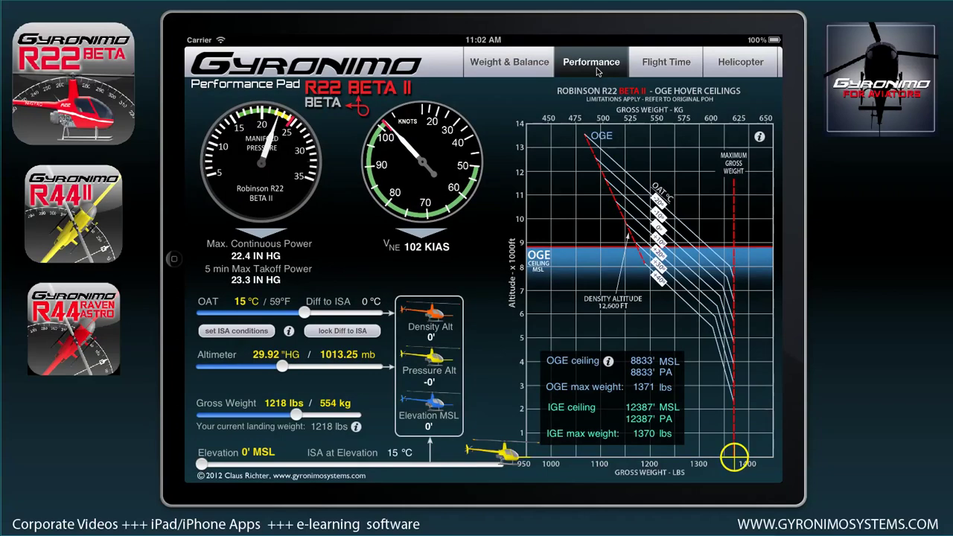
click(342, 101)
click(344, 101)
click(627, 170)
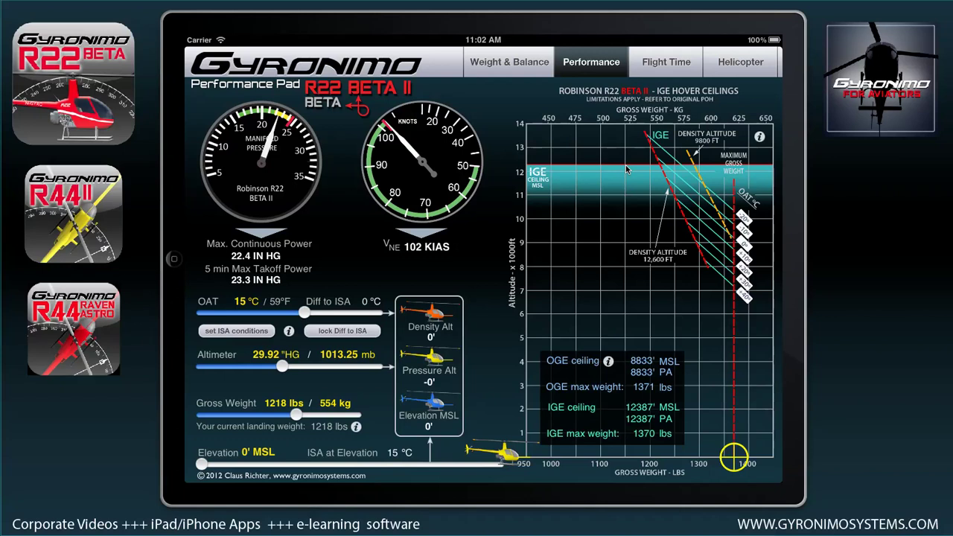
Switch the hover ceiling chart to OGE, then set the OAT to 24.0 °C and the altimeter to 30.08 "HG
click(626, 170)
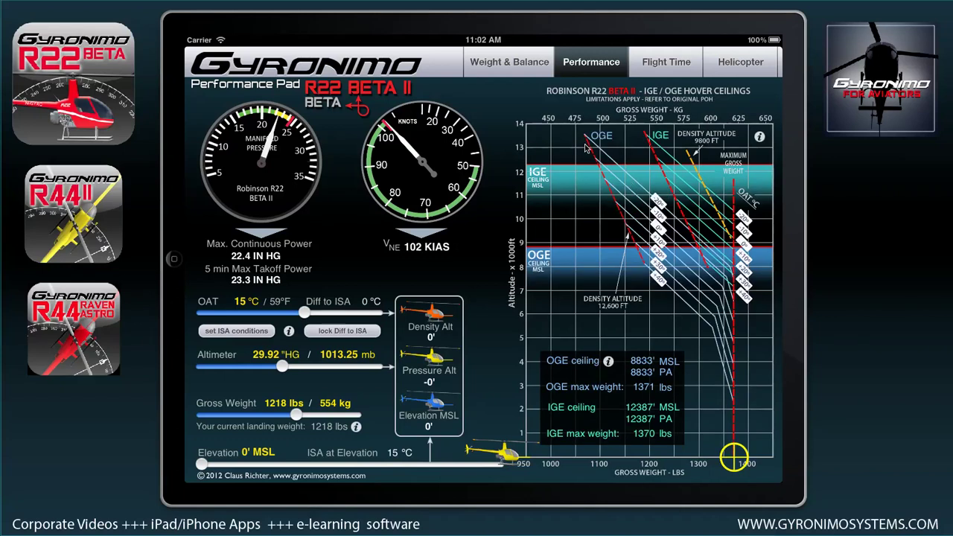
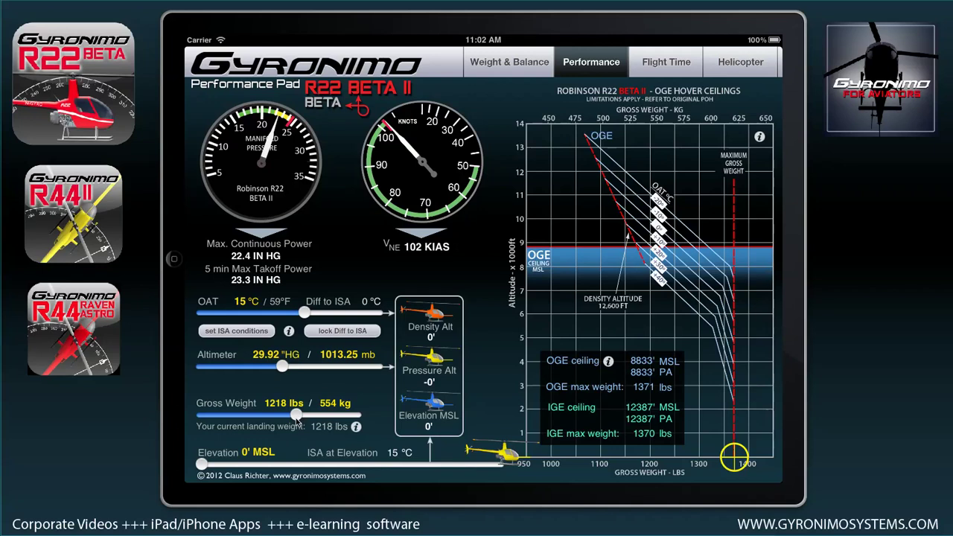
mouse_move(304, 312)
mouse_down()
mouse_move(287, 312)
mouse_move(320, 313)
mouse_up()
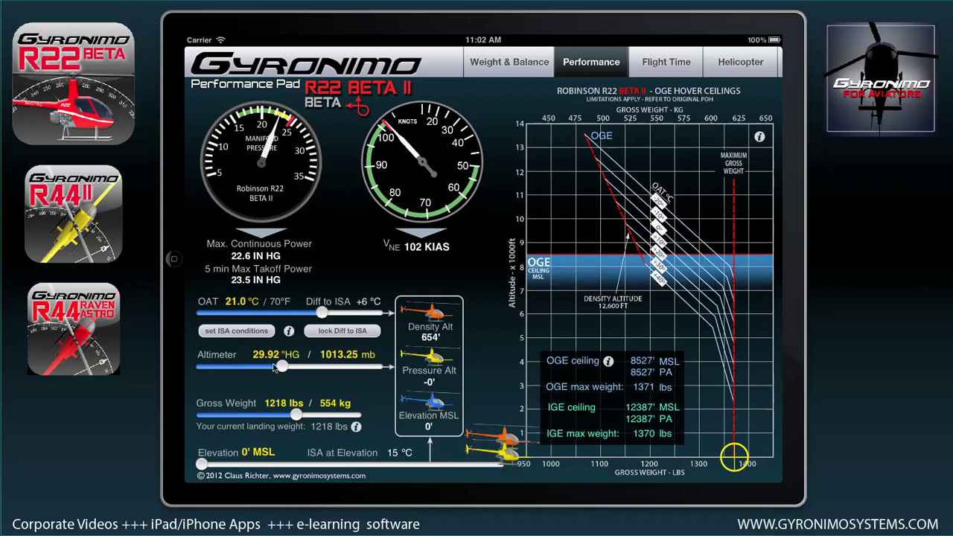
drag(285, 371, 291, 370)
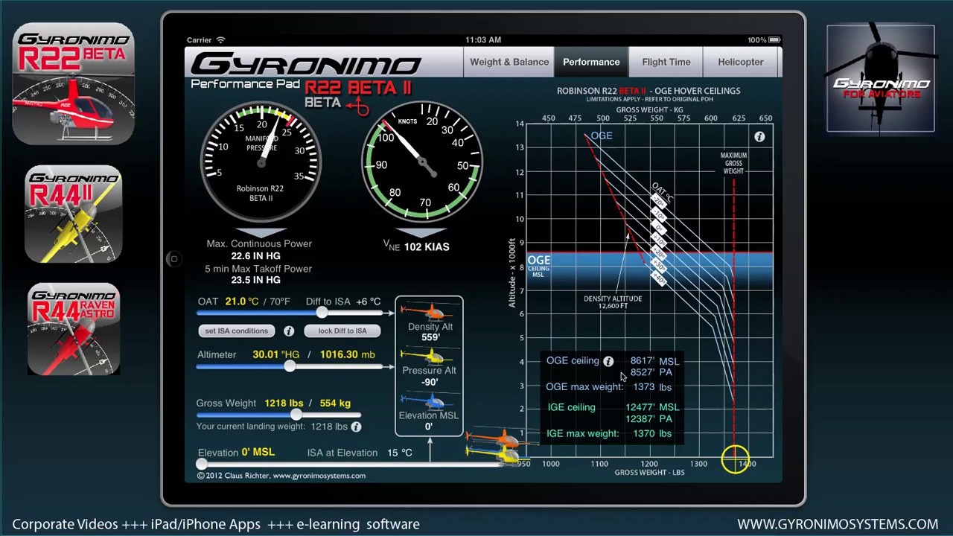
mouse_move(323, 314)
mouse_down()
mouse_move(314, 314)
mouse_move(334, 313)
mouse_up()
drag(289, 368, 297, 368)
drag(333, 314, 332, 314)
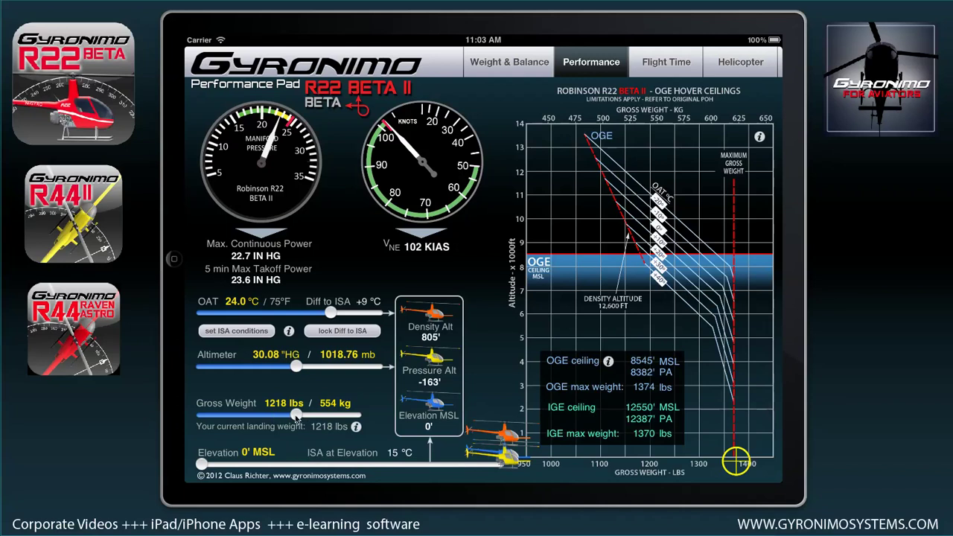
Cycle the hover ceiling chart through the IGE and combined IGE / OGE views back to OGE
click(608, 262)
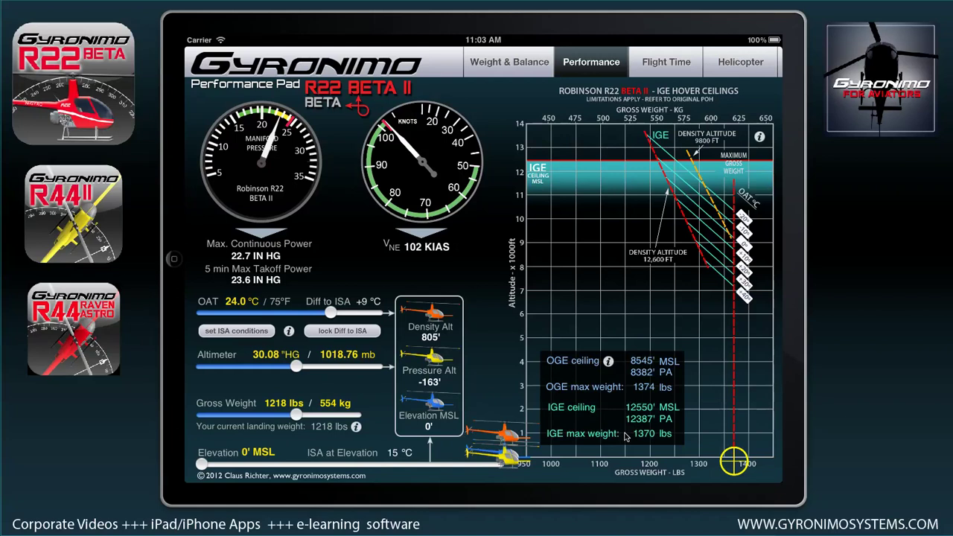
click(605, 291)
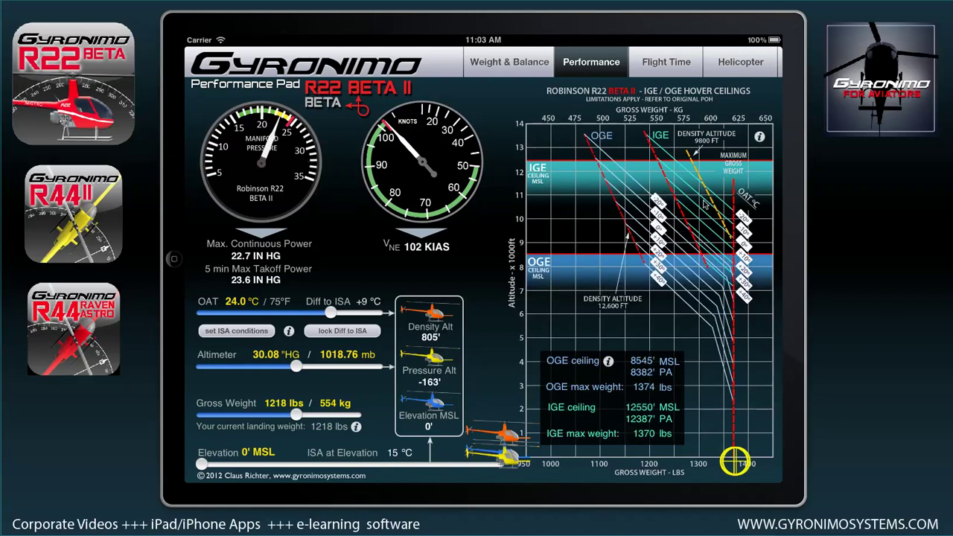
click(622, 205)
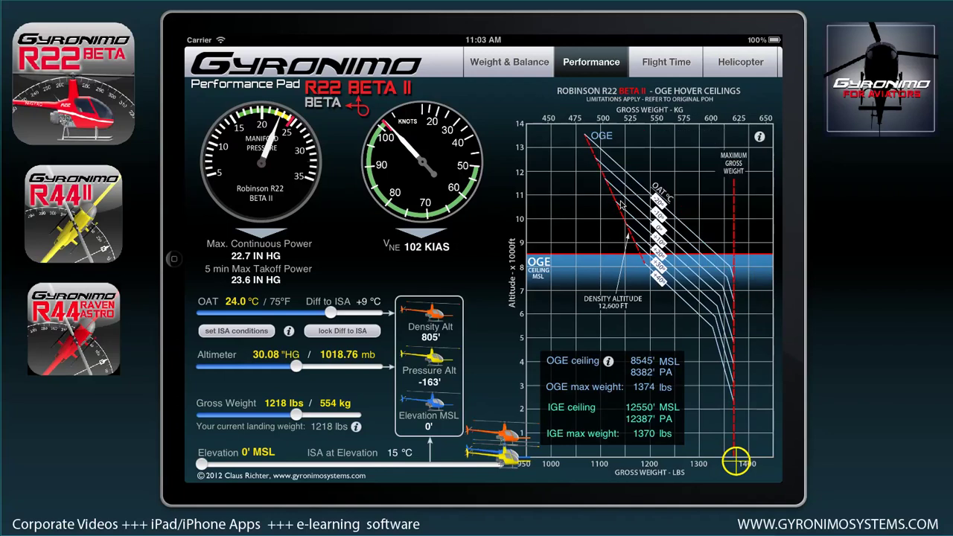
Set the gross weight to 1233 lbs and elevation to 7000' MSL, and try an OAT of 5.0 °C before setting it to 20.0 °C
mouse_move(296, 420)
mouse_down()
mouse_move(278, 419)
mouse_move(311, 419)
mouse_move(282, 419)
mouse_move(309, 419)
mouse_move(300, 421)
mouse_up()
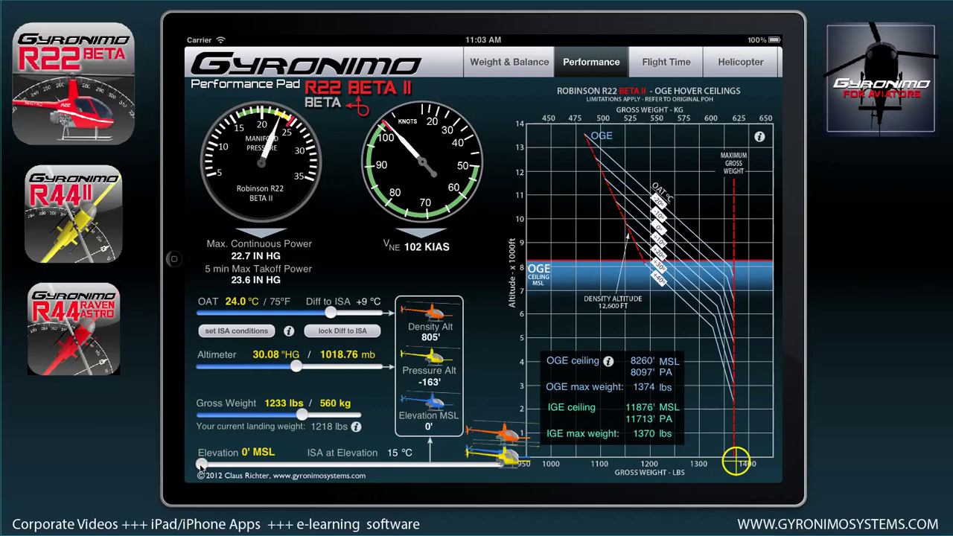
mouse_move(201, 464)
mouse_down()
mouse_move(332, 462)
mouse_move(319, 463)
mouse_up()
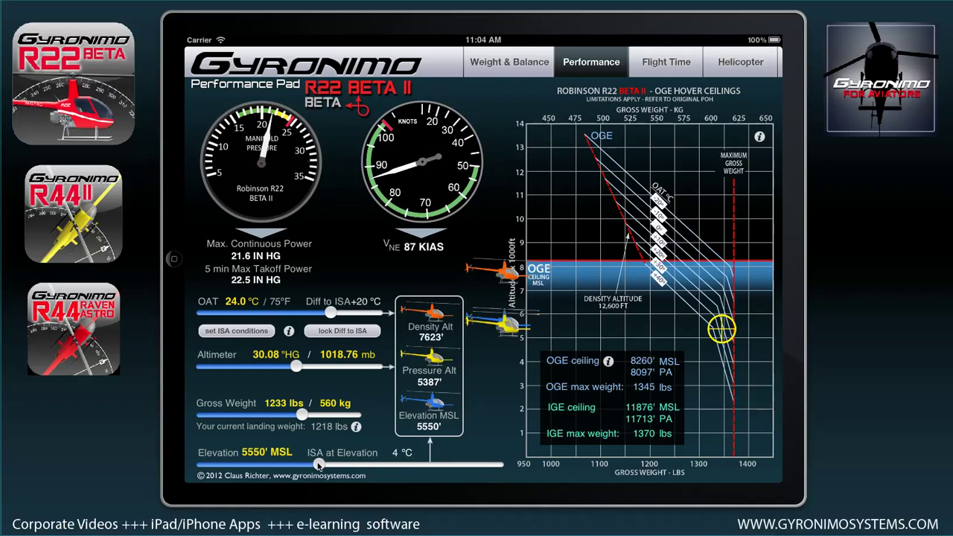
drag(318, 463, 350, 466)
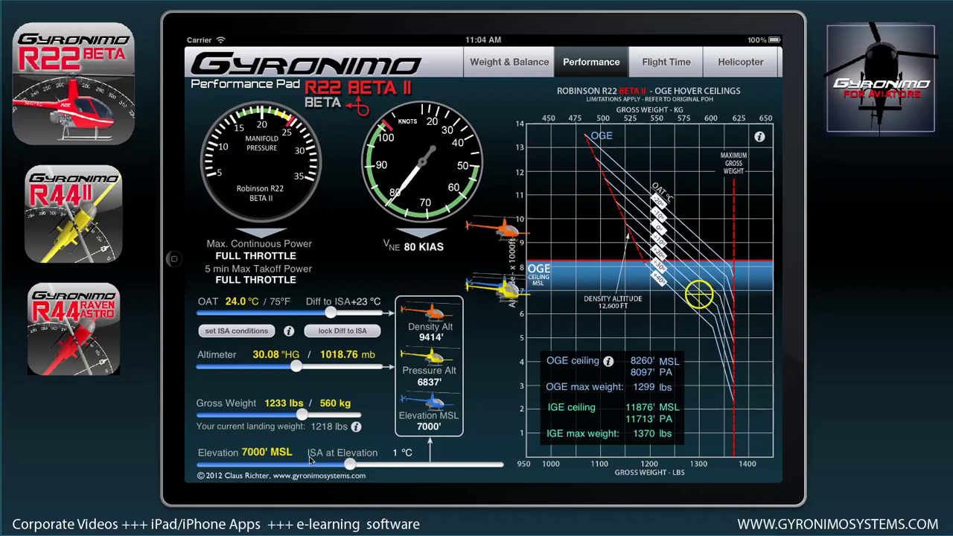
drag(331, 313, 275, 314)
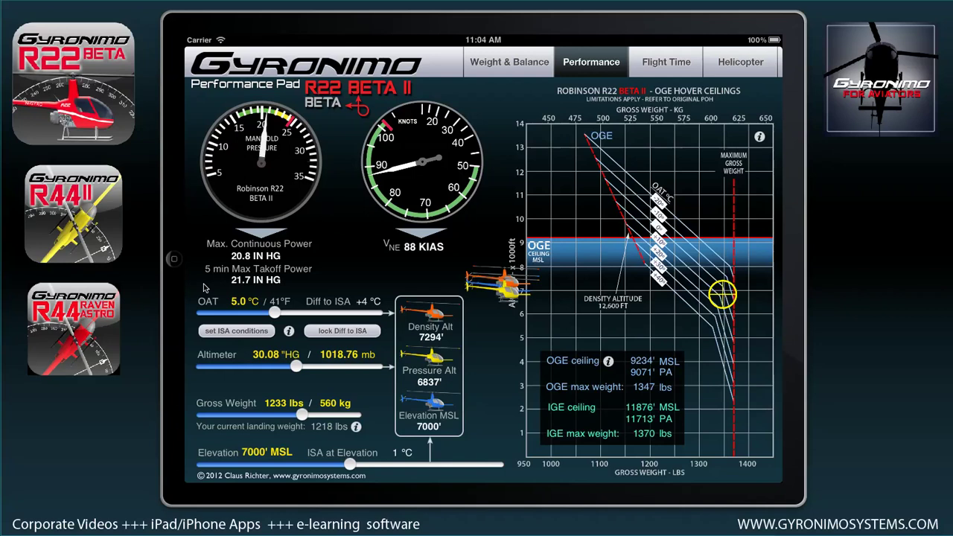
drag(272, 313, 319, 314)
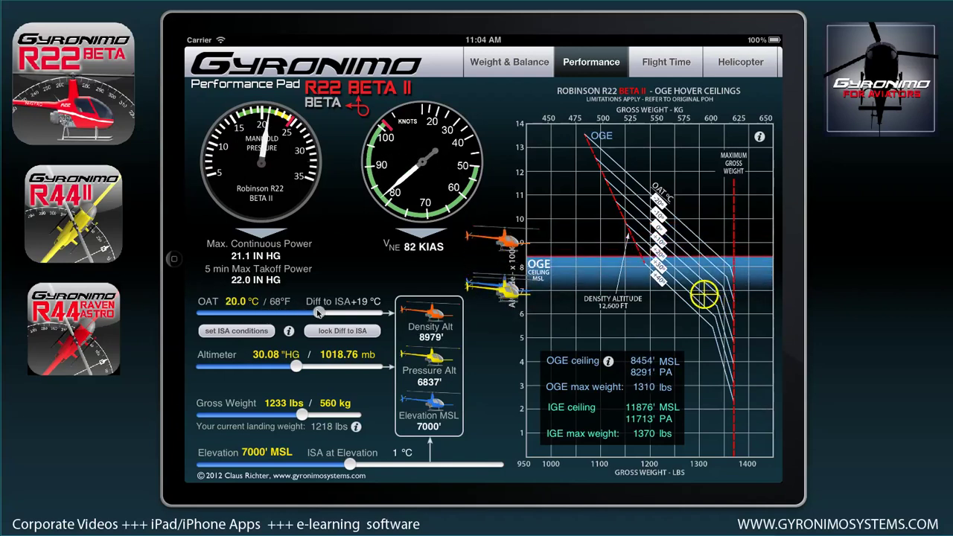
Check the limit manifold pressure table, then open the never exceed speed table
click(262, 173)
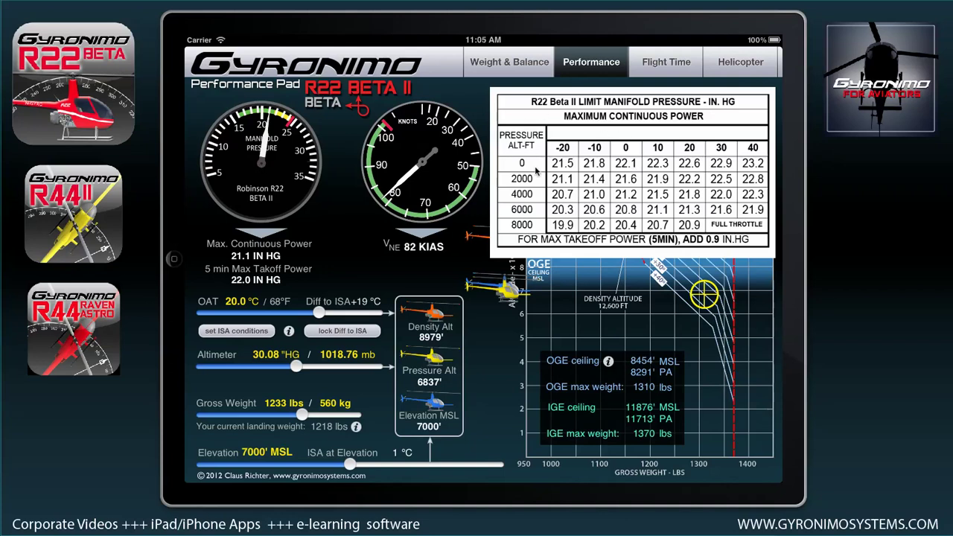
click(251, 192)
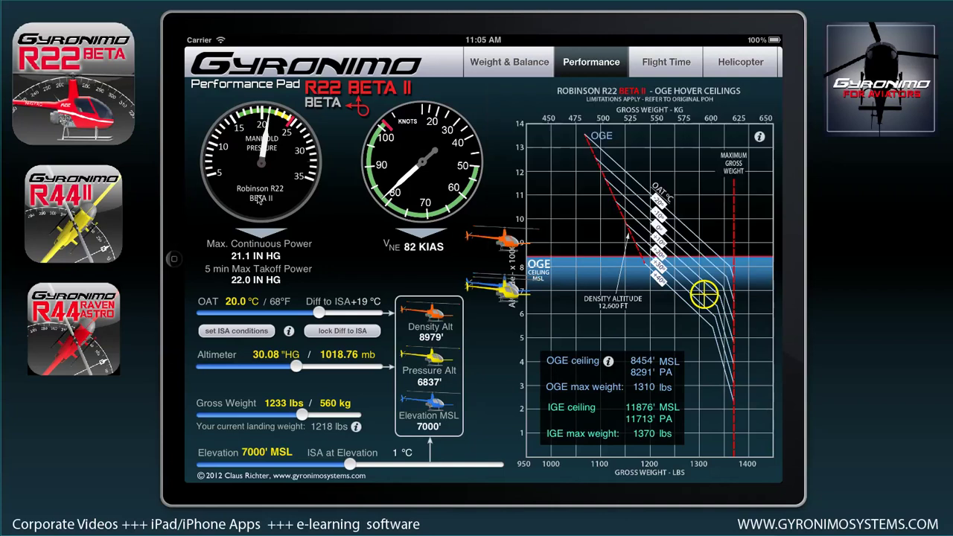
click(442, 181)
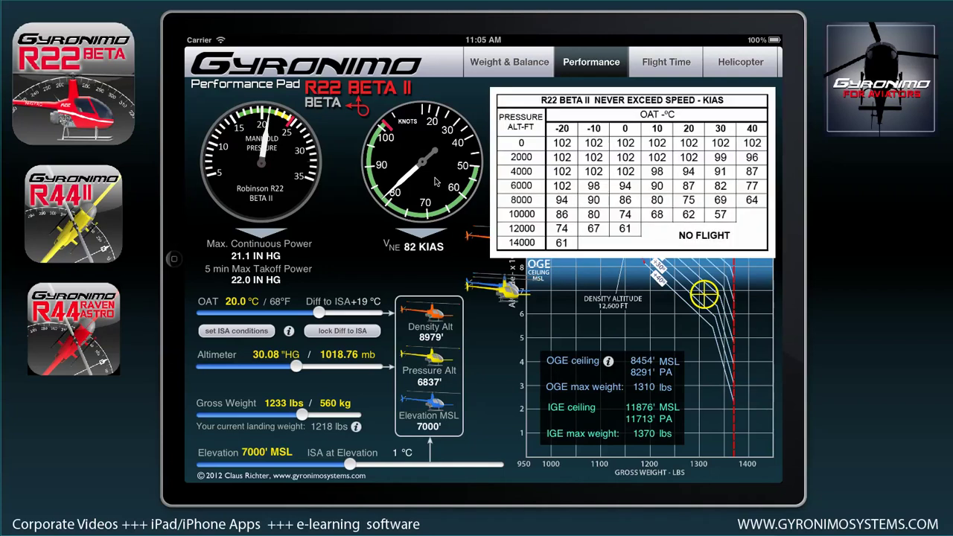
Set the OAT to 10.0 °C and the elevation to 4150' MSL against the never exceed speed table, then close the table
mouse_move(318, 314)
mouse_down()
mouse_move(295, 315)
mouse_move(329, 316)
mouse_up()
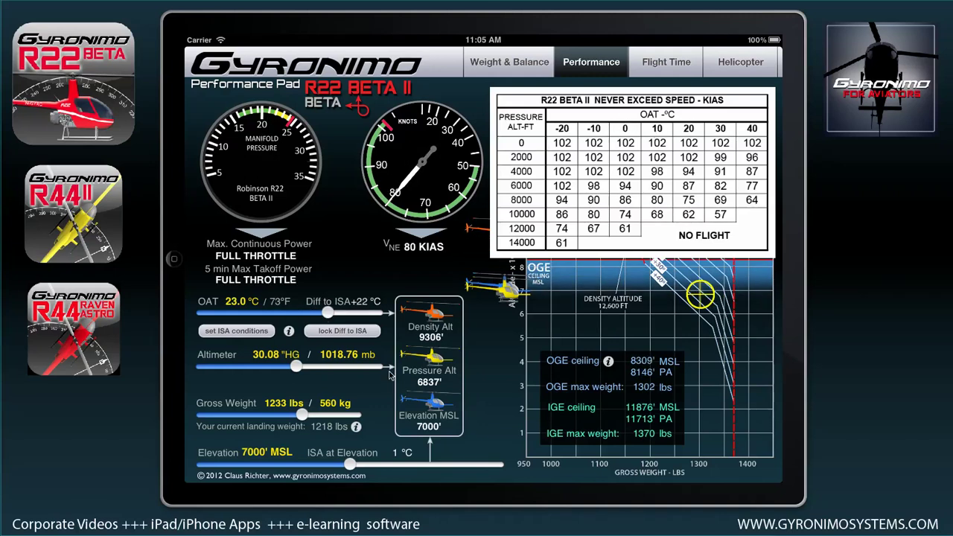
drag(329, 314, 290, 313)
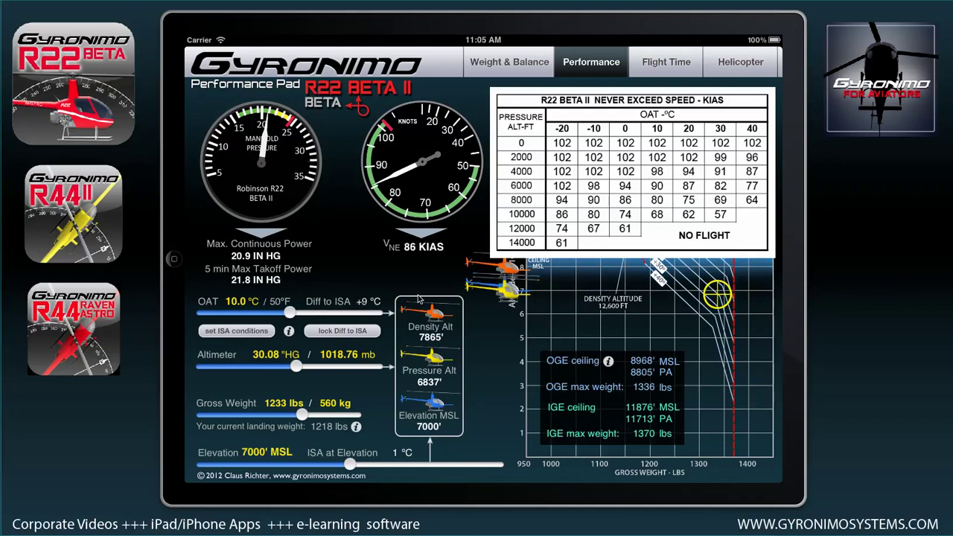
drag(350, 465, 285, 467)
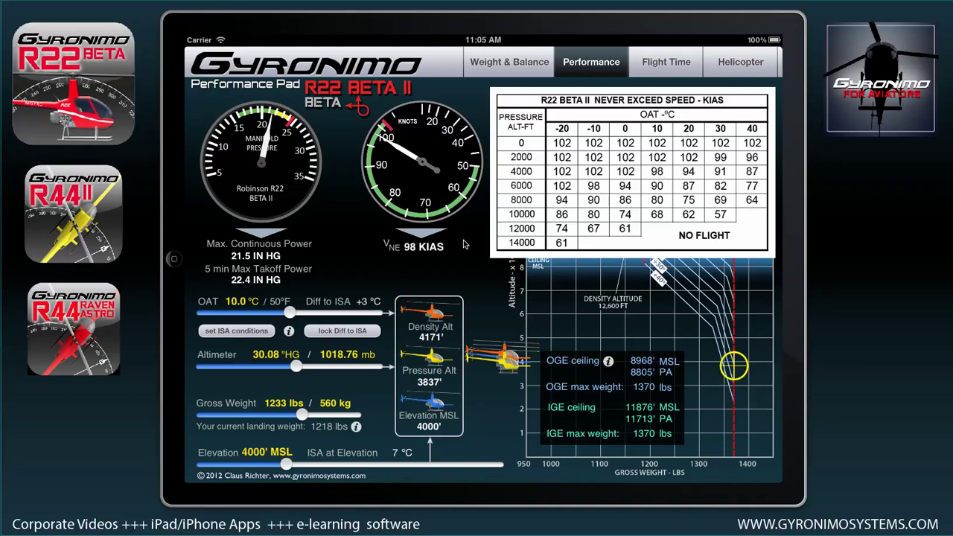
drag(286, 465, 290, 465)
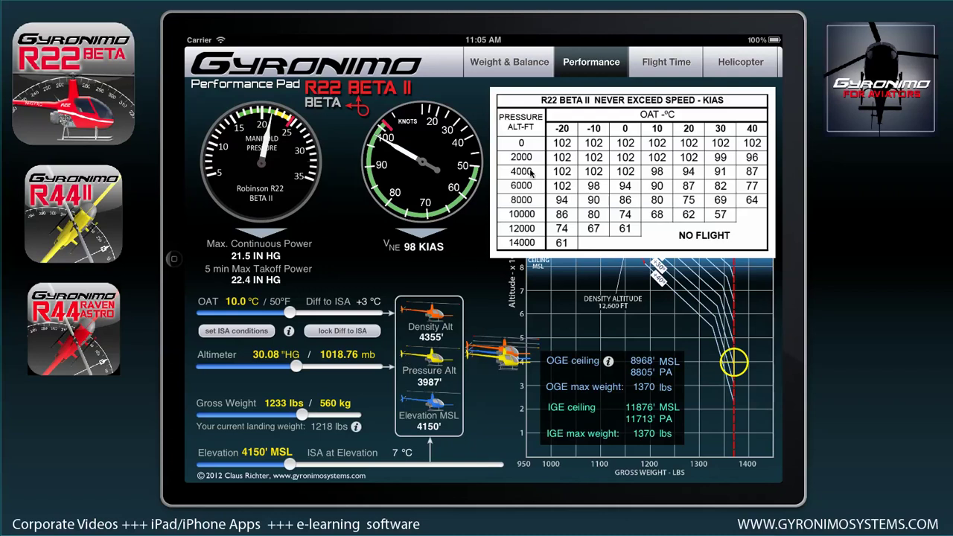
click(422, 184)
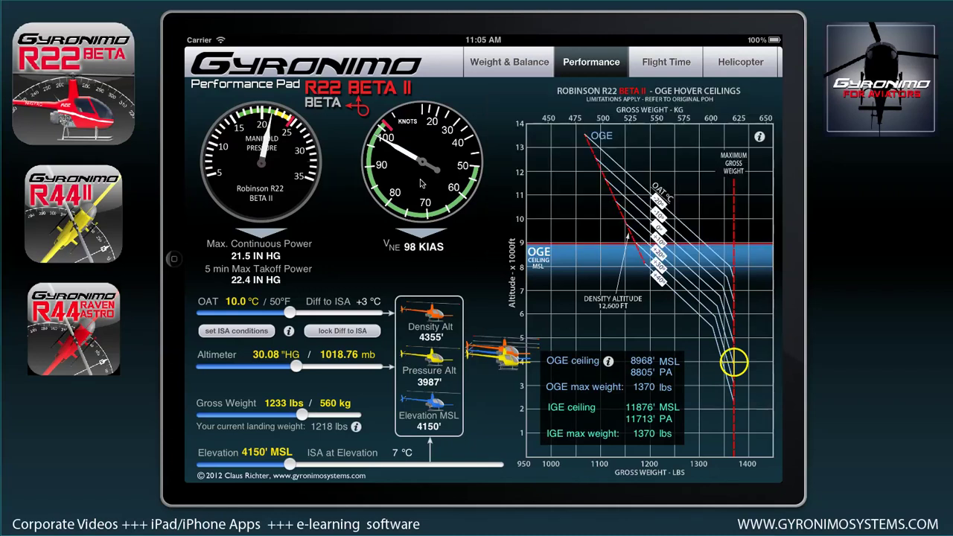
Toggle the helicopter model repeatedly between R22 Beta and Beta II to compare their performance, ending on Beta II
click(355, 94)
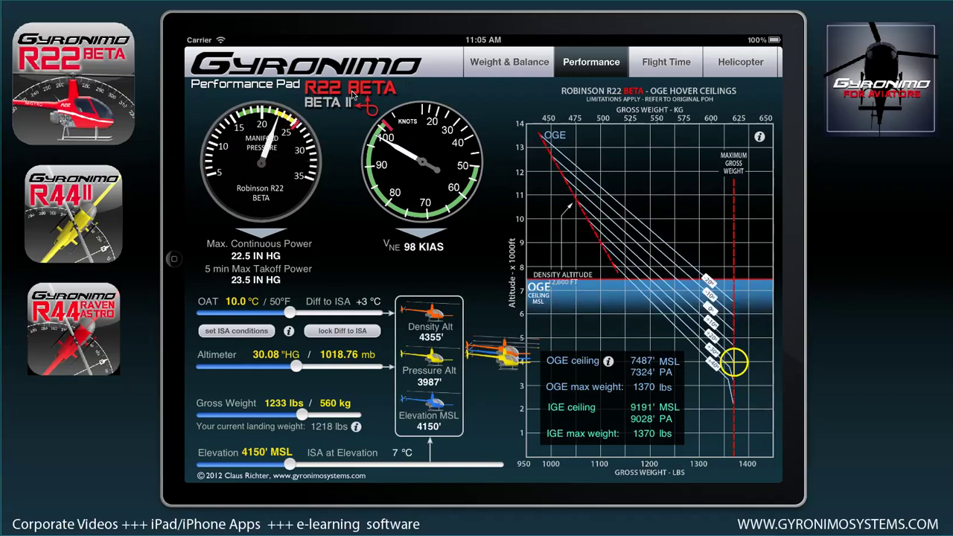
click(355, 95)
click(355, 95)
click(354, 95)
click(355, 95)
click(334, 95)
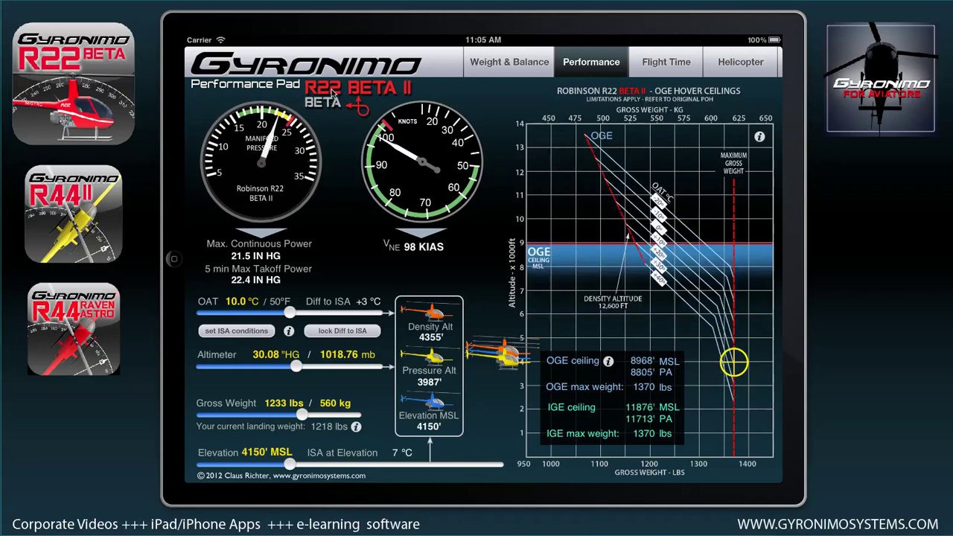
On the flight time page, set the intended true course to 63°, the wind direction to 18° and the wind velocity to 42 kts
click(669, 65)
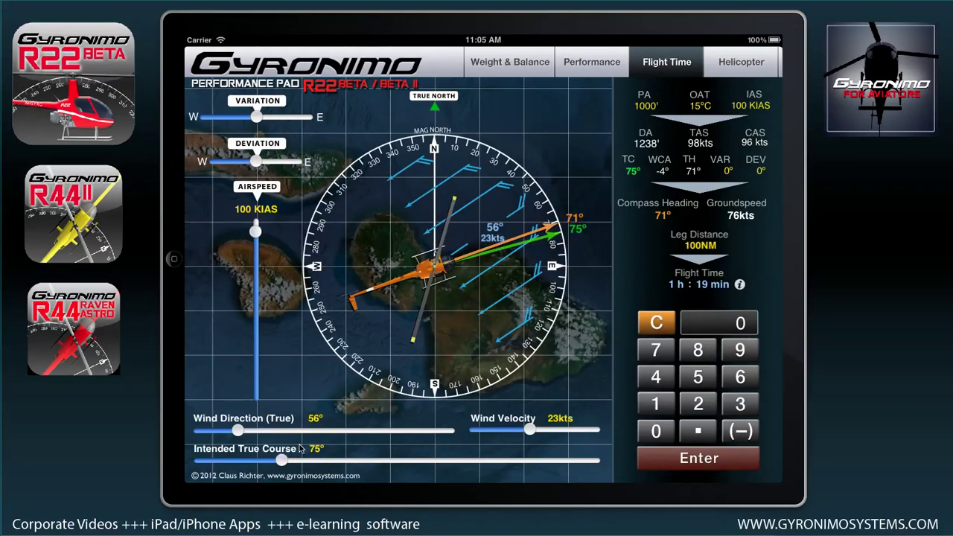
mouse_move(282, 461)
mouse_down()
mouse_move(306, 462)
mouse_move(268, 463)
mouse_up()
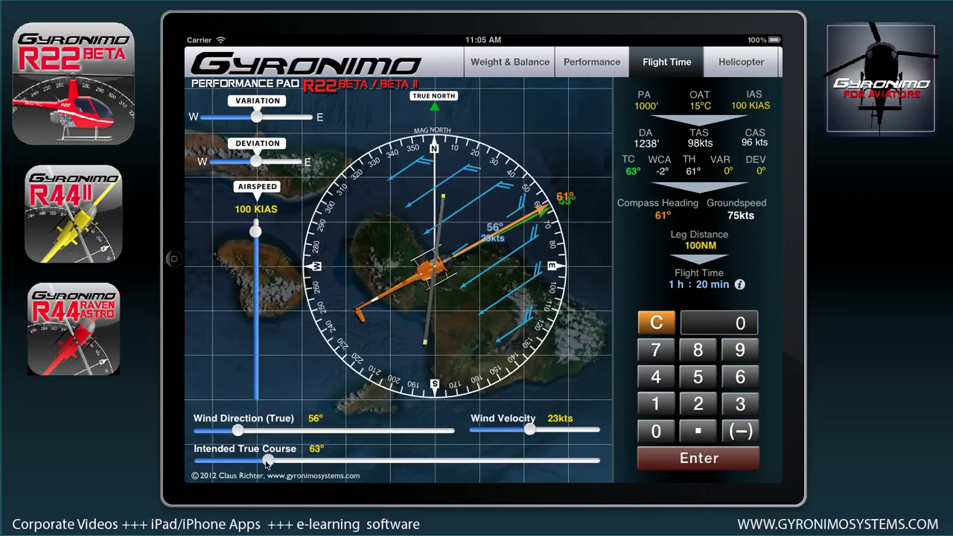
drag(234, 430, 208, 431)
drag(541, 432, 576, 431)
Set the airspeed to 97 KIAS, the magnetic variation to 13° E and the compass deviation to 1° E
mouse_move(253, 235)
mouse_down()
mouse_move(256, 269)
mouse_move(262, 246)
mouse_up()
drag(262, 244, 261, 247)
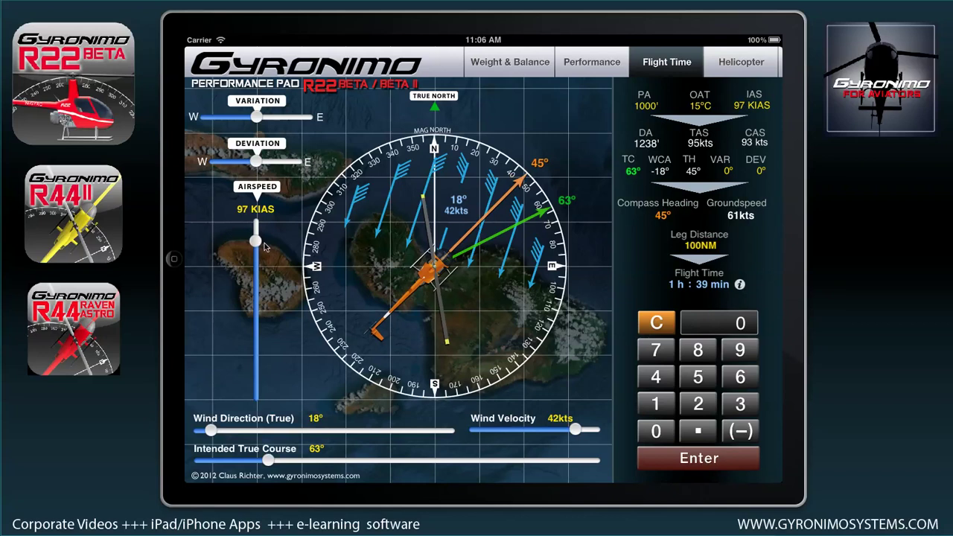
drag(257, 116, 275, 118)
mouse_move(257, 163)
mouse_down()
mouse_move(248, 163)
mouse_move(258, 162)
mouse_up()
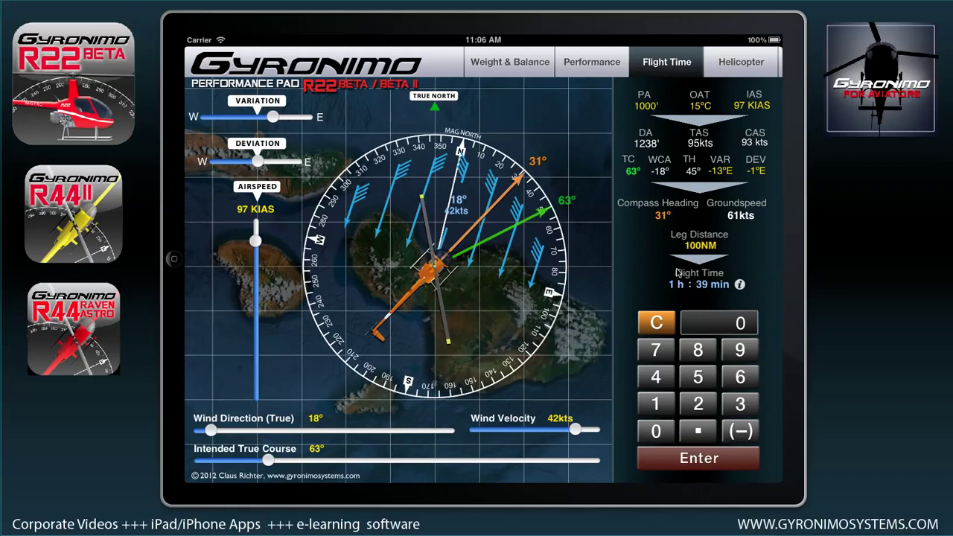
Set the leg distance to 50 NM for the flight time calculation
click(699, 252)
click(698, 380)
click(657, 430)
click(674, 458)
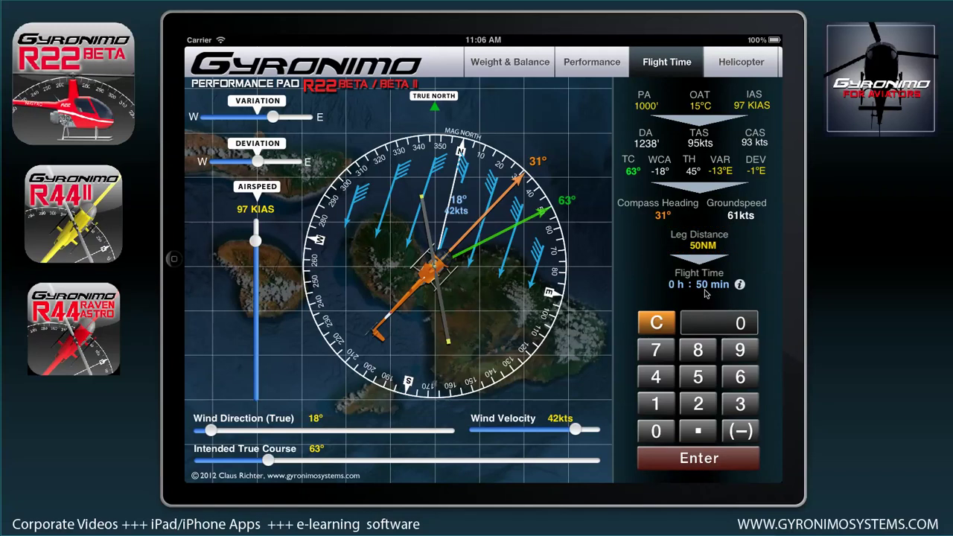